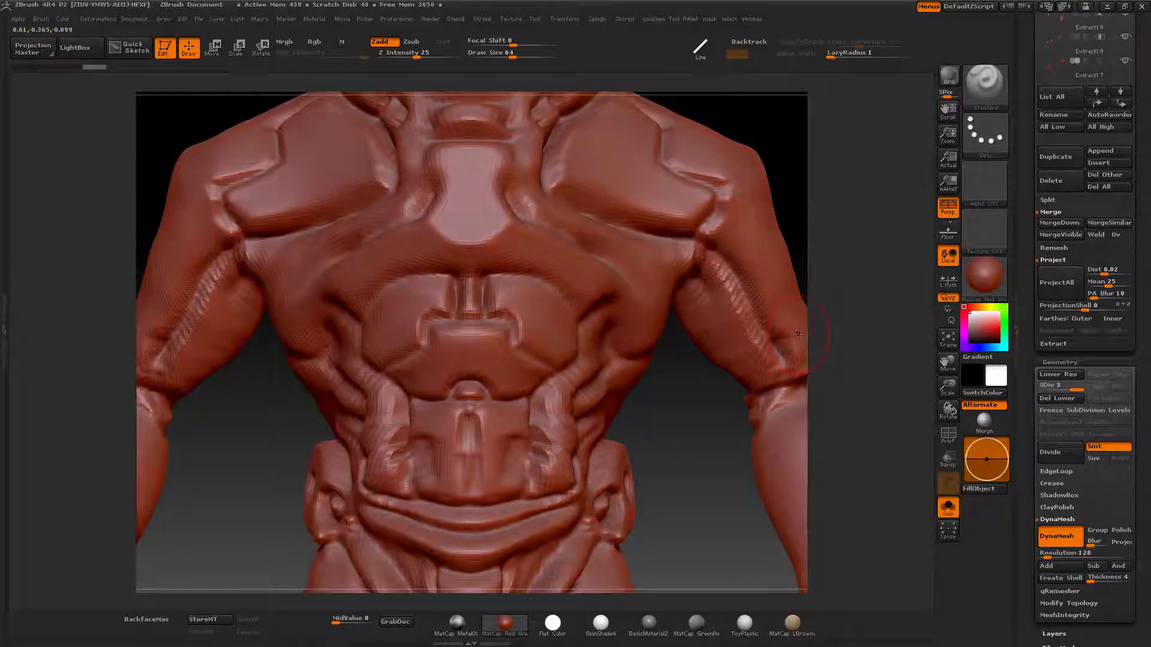
Zoom in on the torso and compare it against the robot reference photos
{"action": "left_click_drag", "start_coordinate": [681, 403], "coordinate": [645, 272], "text": "alt"}
{"action": "key", "text": "alt+Tab"}
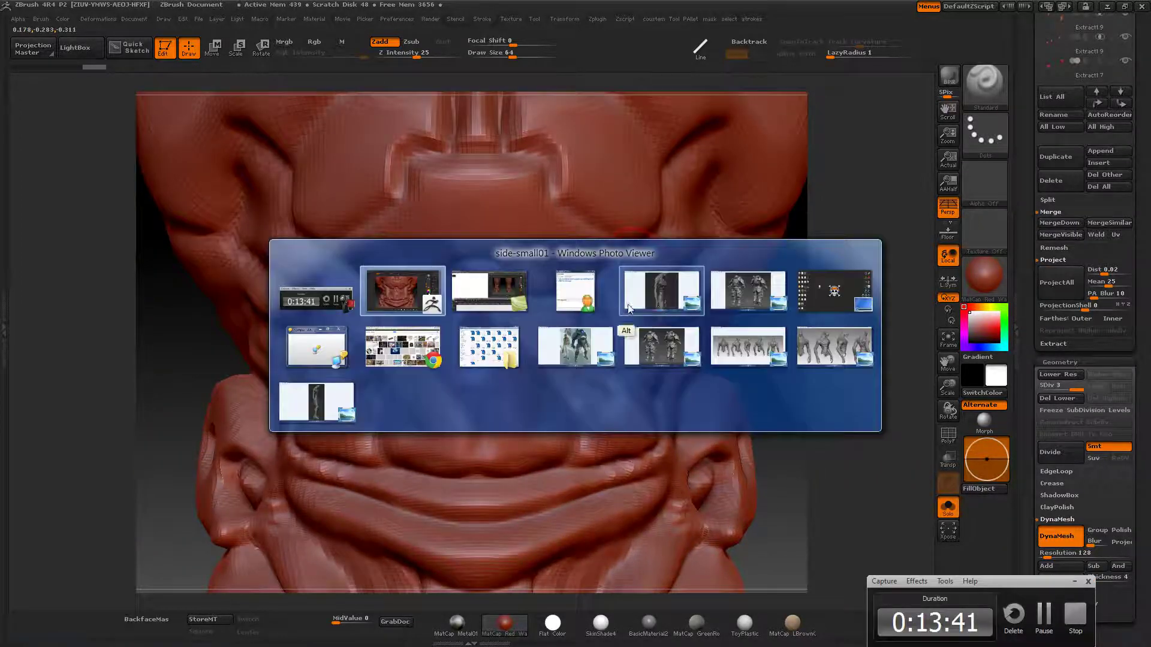
{"action": "key", "text": "Tab"}
{"action": "key", "text": "Tab"}
{"action": "key", "text": "Tab"}
{"action": "key", "text": "Tab"}
{"action": "key", "text": "Tab"}
{"action": "key", "text": "alt+Tab"}
{"action": "key", "text": "alt+Tab"}
{"action": "key", "text": "alt+Tab"}
{"action": "left_click_drag", "start_coordinate": [797, 395], "coordinate": [797, 362], "text": "alt"}
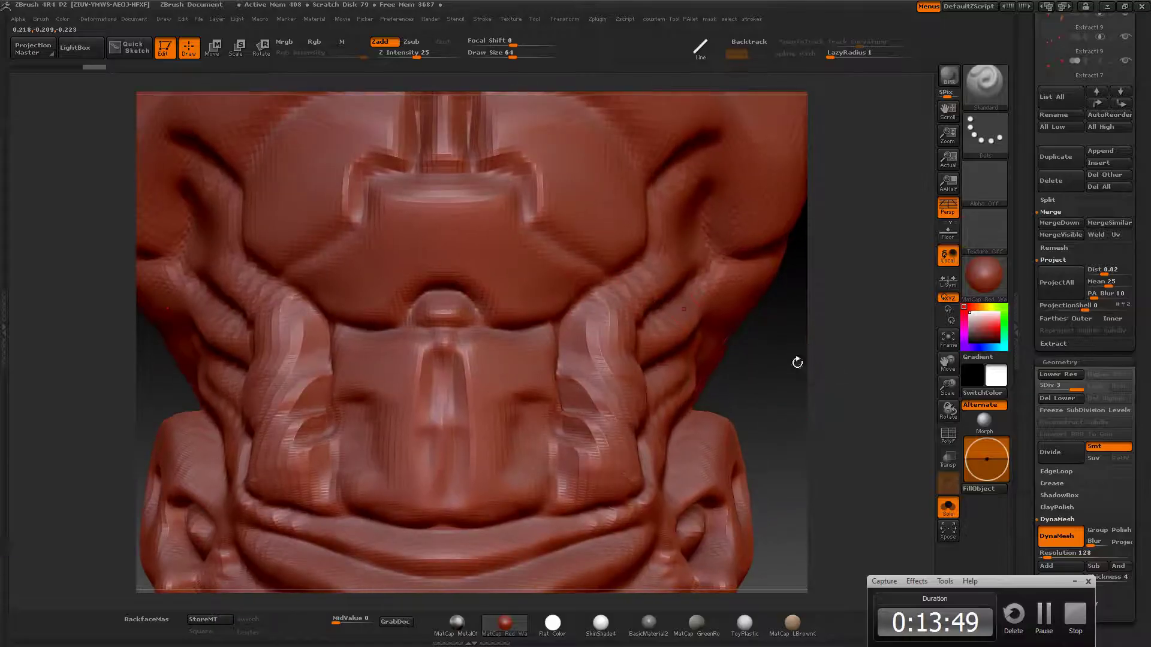
{"action": "key", "text": "alt+Tab"}
{"action": "key", "text": "alt+Tab"}
Carve a vertical groove into the central abdomen plate with the Standard brush
{"action": "left_click_drag", "start_coordinate": [562, 312], "coordinate": [475, 366], "text": "alt"}
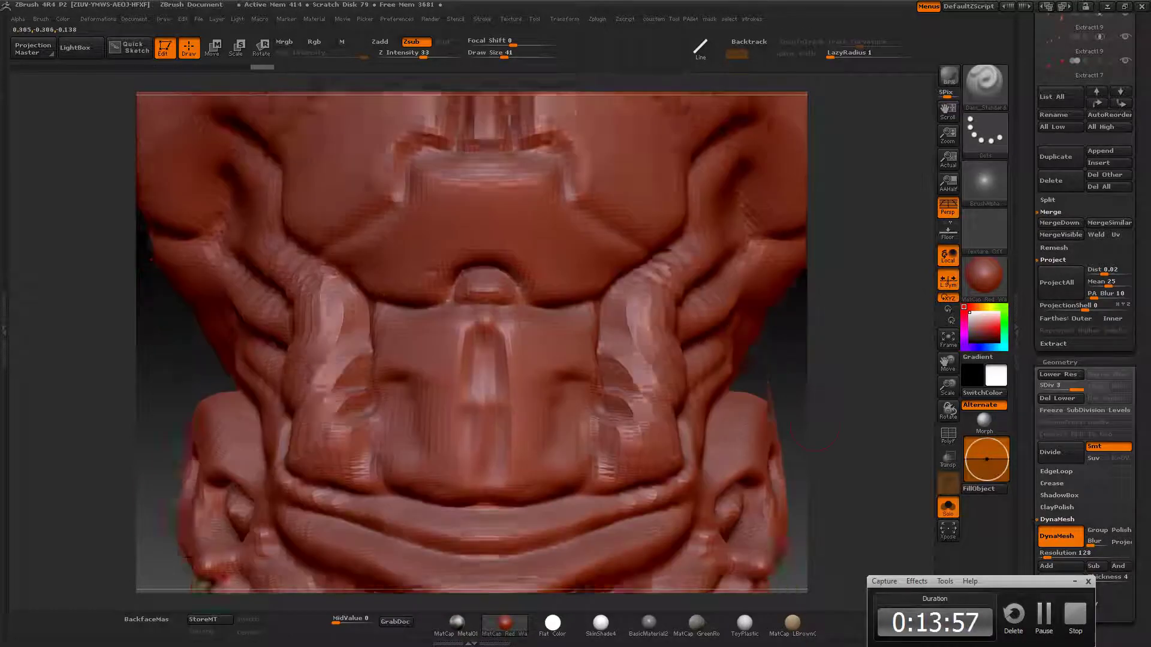
{"action": "key", "text": "alt+Tab"}
{"action": "key", "text": "alt+Tab"}
{"action": "left_click_drag", "start_coordinate": [355, 360], "coordinate": [358, 389]}
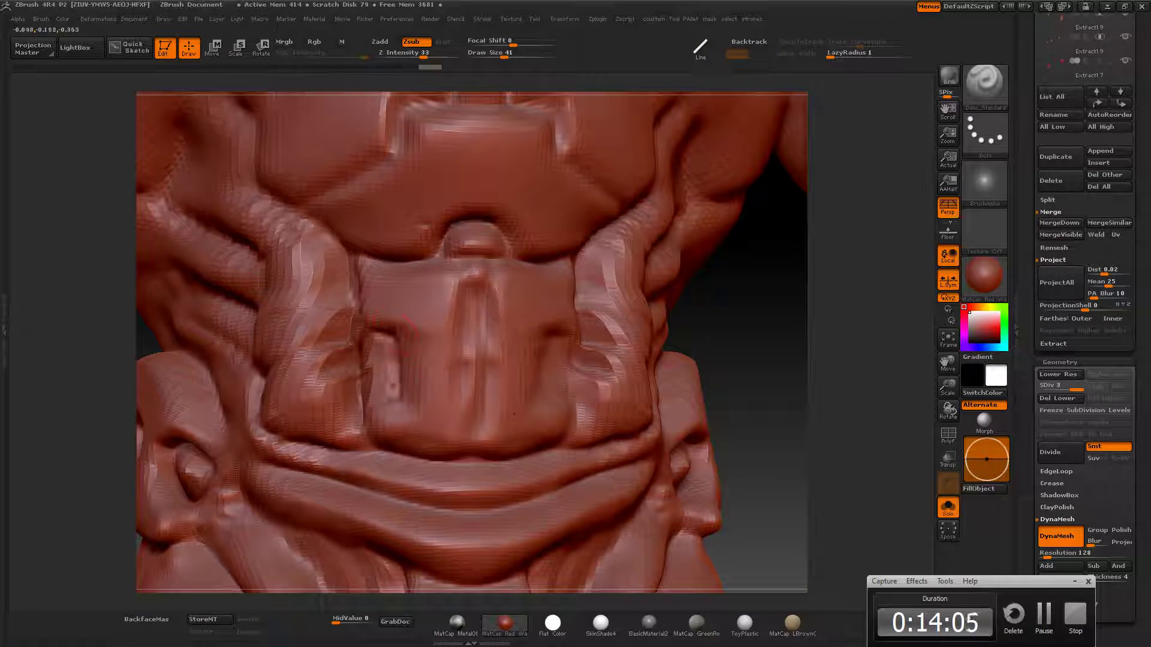
{"action": "key", "text": "minus"}
Apply Mirror And Weld from Modify Topology to the torso
{"action": "scroll", "coordinate": [1095, 452], "scroll_direction": "down", "scroll_amount": 5}
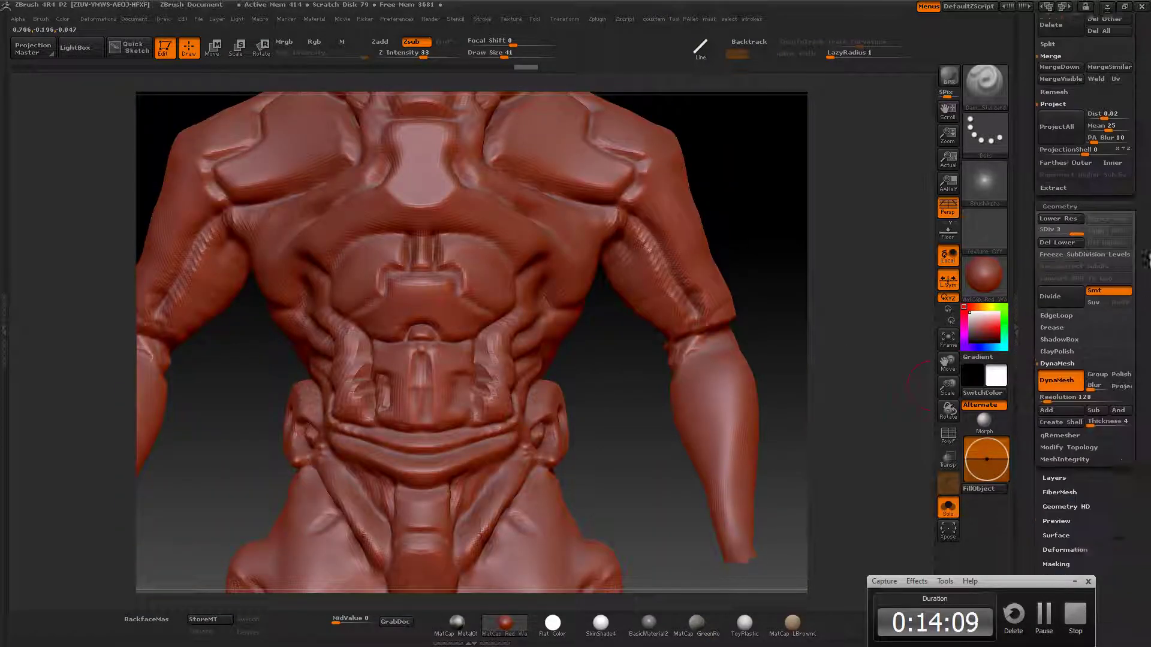
{"action": "left_click", "coordinate": [1095, 447]}
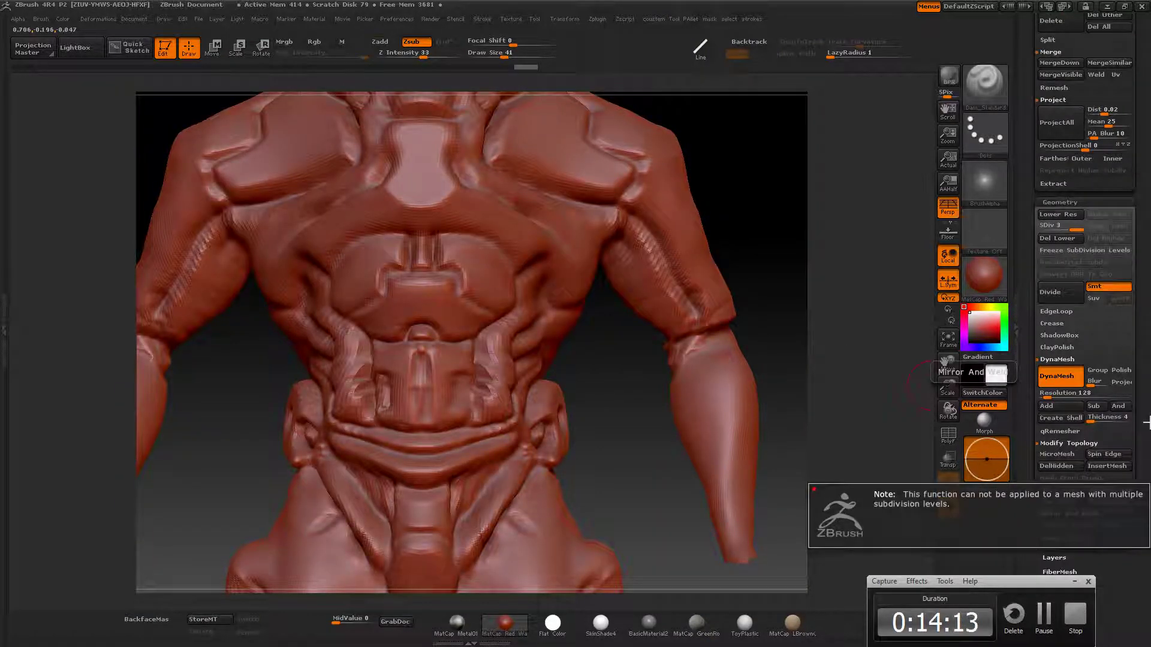
{"action": "scroll", "coordinate": [1106, 392], "scroll_direction": "down", "scroll_amount": 4}
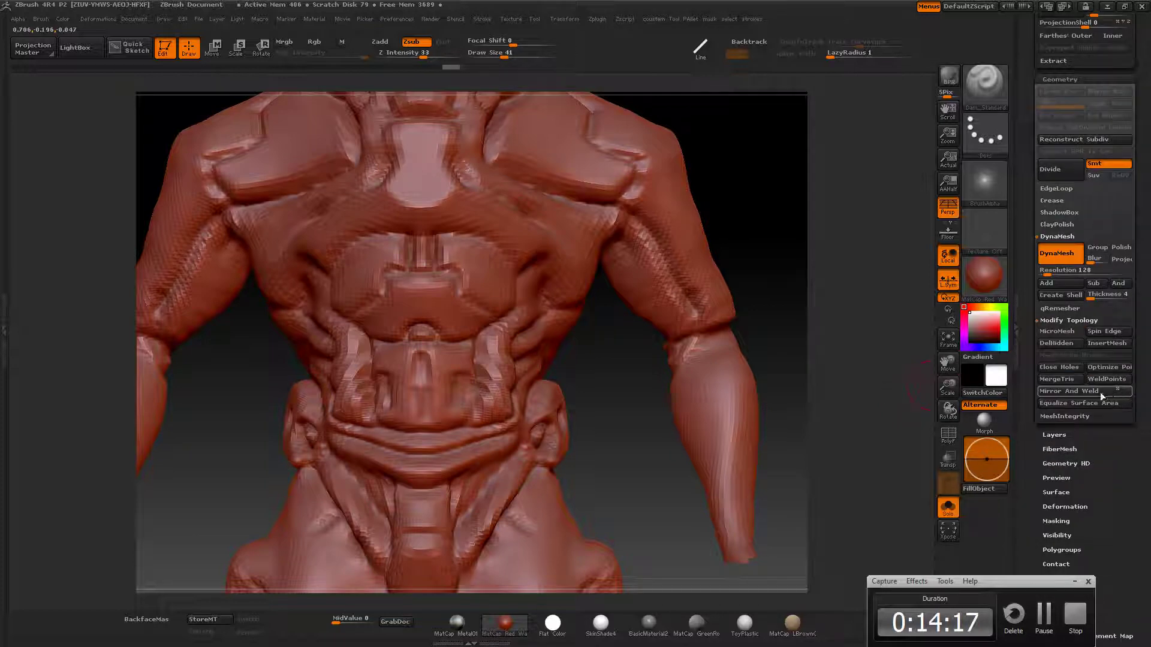
{"action": "left_click", "coordinate": [1107, 390]}
{"action": "key", "text": "f"}
{"action": "mouse_move", "coordinate": [811, 336]}
{"action": "left_mouse_down", "text": "alt"}
{"action": "mouse_move", "coordinate": [811, 311]}
{"action": "mouse_move", "coordinate": [795, 304]}
{"action": "left_mouse_up", "text": "alt"}
Flip the model with Deformation > Mirror, then Mirror And Weld it again
{"action": "left_click", "coordinate": [1064, 507]}
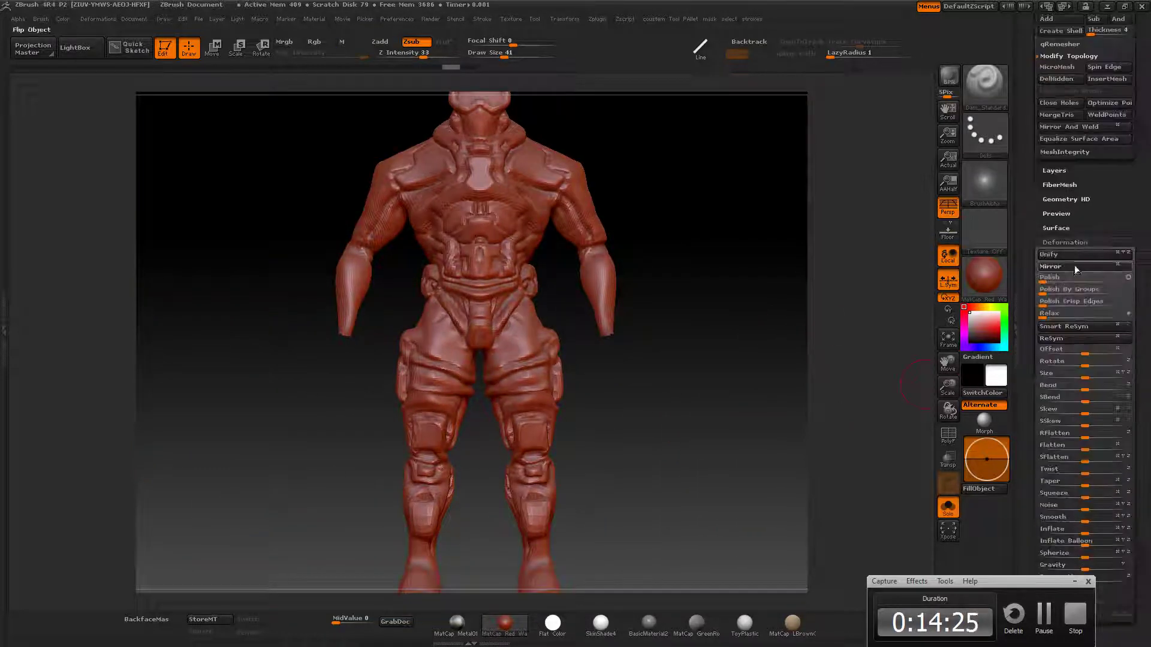
{"action": "left_click", "coordinate": [1075, 267]}
{"action": "scroll", "coordinate": [1149, 214], "scroll_direction": "up", "scroll_amount": 2}
{"action": "mouse_move", "coordinate": [829, 302]}
{"action": "left_mouse_down"}
{"action": "mouse_move", "coordinate": [827, 227]}
{"action": "mouse_move", "coordinate": [797, 373]}
{"action": "mouse_move", "coordinate": [655, 390]}
{"action": "left_mouse_up"}
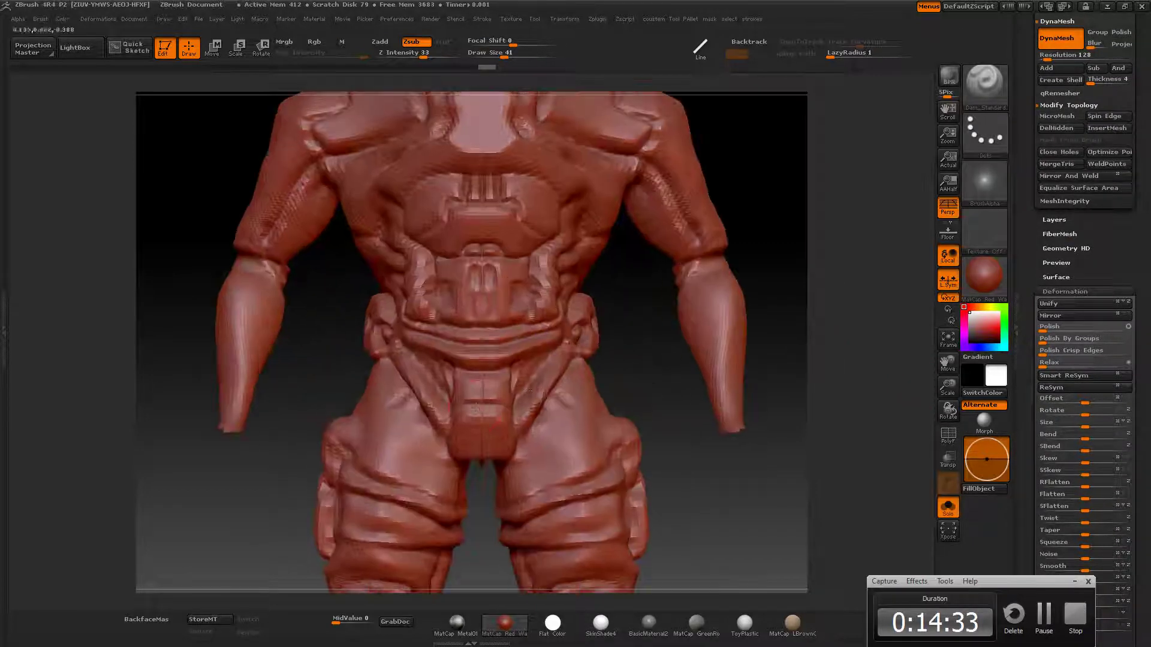
{"action": "mouse_move", "coordinate": [480, 444]}
{"action": "left_mouse_down", "text": "alt"}
{"action": "mouse_move", "coordinate": [814, 362]}
{"action": "mouse_move", "coordinate": [863, 314]}
{"action": "left_mouse_up", "text": "alt"}
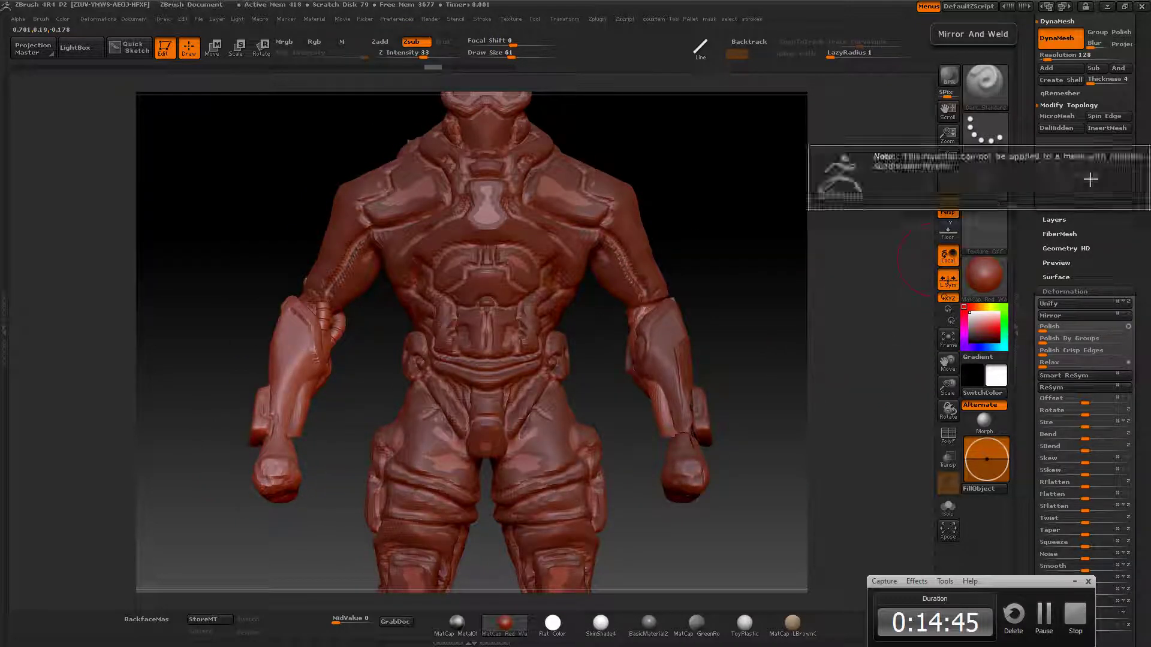
{"action": "scroll", "coordinate": [1086, 180], "scroll_direction": "up", "scroll_amount": 3}
{"action": "left_click", "coordinate": [1082, 312]}
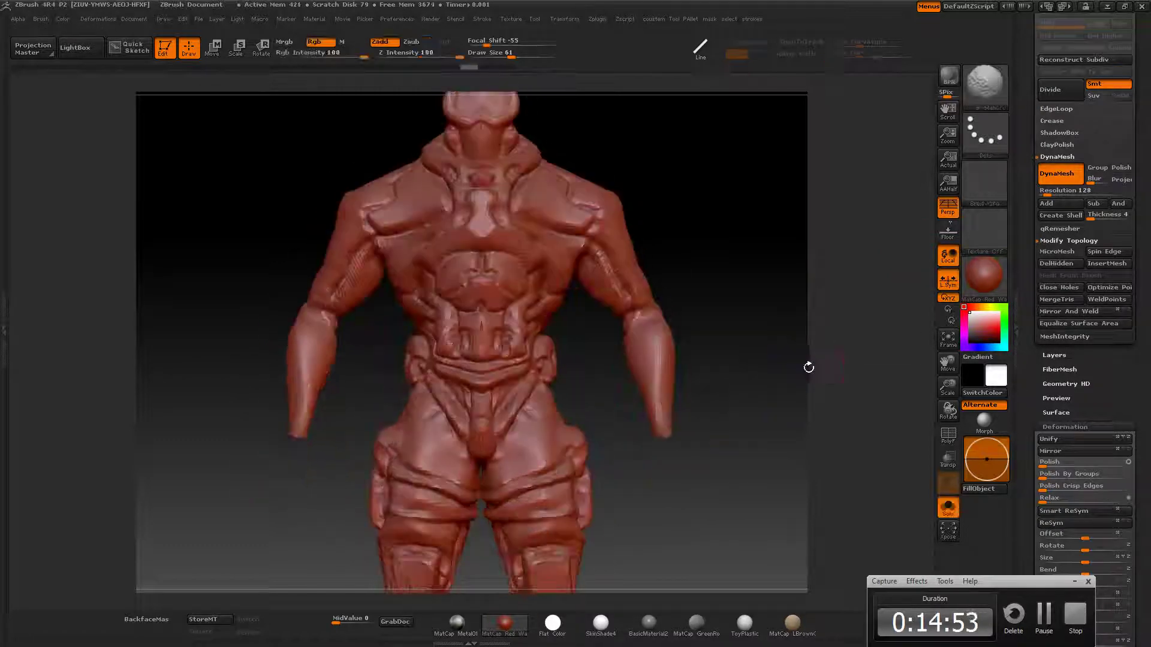
Draw a transpose line across the hips and re-mirror the robot with Mirror And Weld
{"action": "key", "text": "f"}
{"action": "left_click_drag", "start_coordinate": [808, 366], "coordinate": [805, 376]}
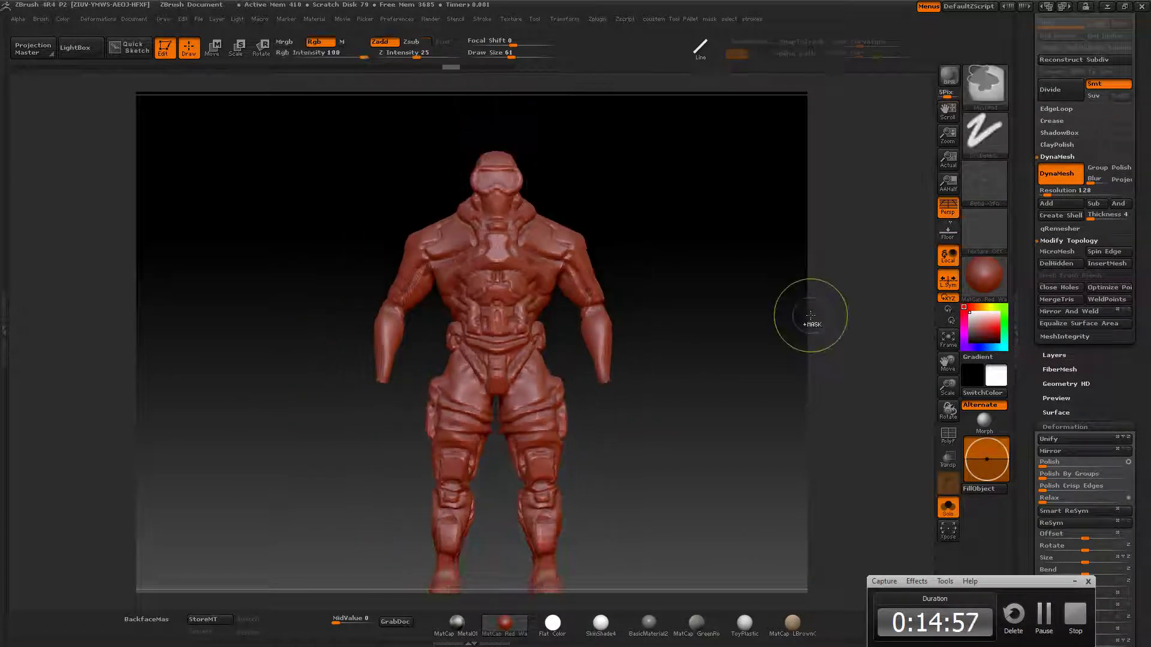
{"action": "key", "text": "w"}
{"action": "left_click_drag", "start_coordinate": [367, 314], "coordinate": [605, 314]}
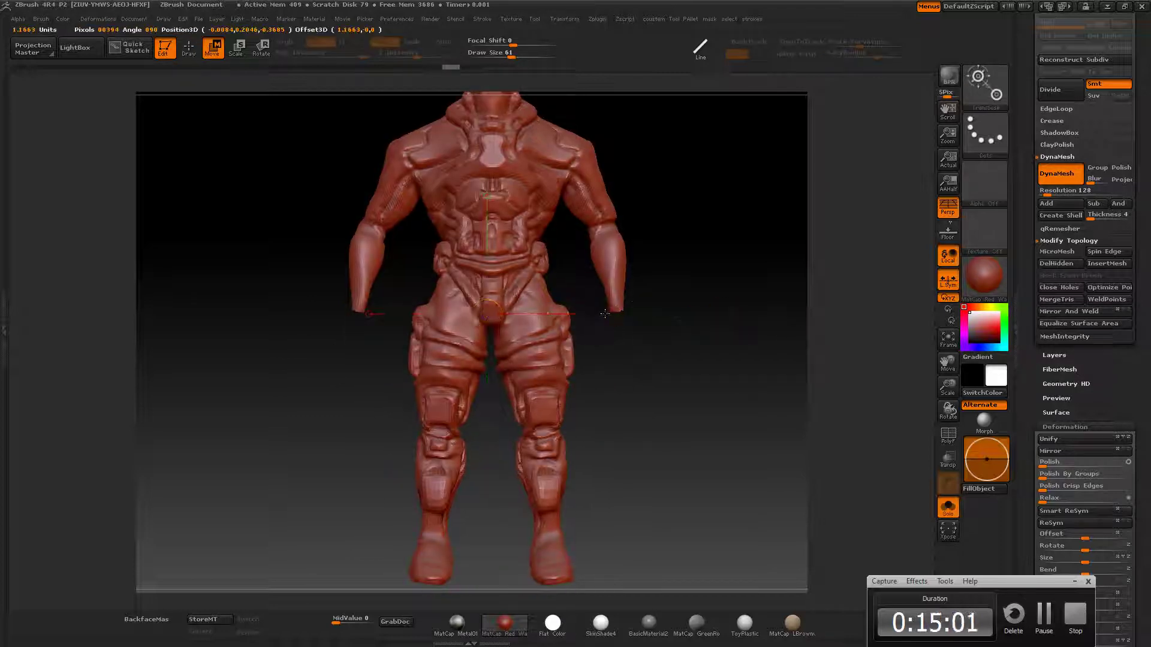
{"action": "left_click", "coordinate": [1077, 311]}
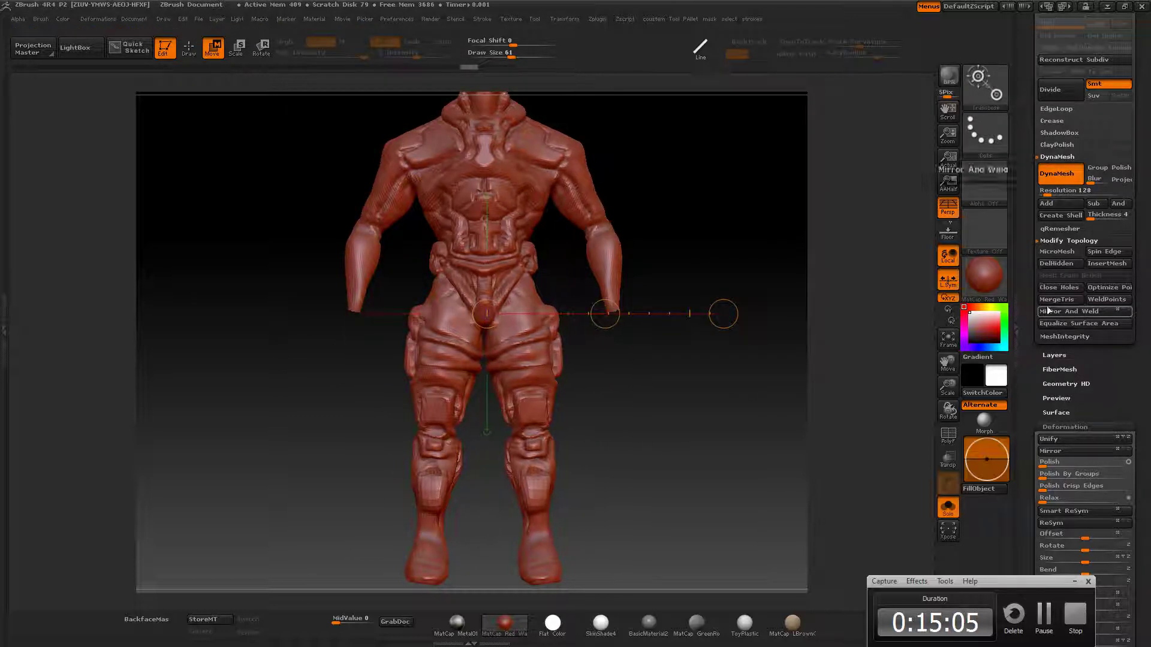
{"action": "key", "text": "f"}
{"action": "left_click_drag", "start_coordinate": [486, 372], "coordinate": [712, 371]}
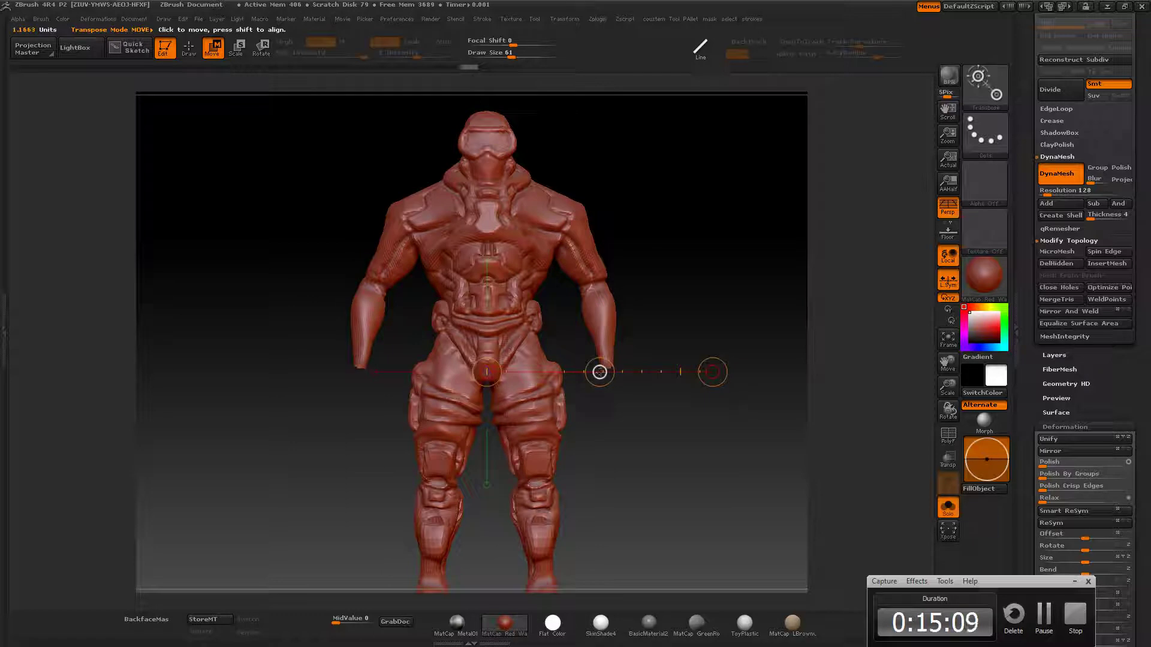
Show the floor grid, turn off perspective, and pick a fresh tool in the Tool palette
{"action": "key", "text": "shift+p"}
{"action": "key", "text": "p"}
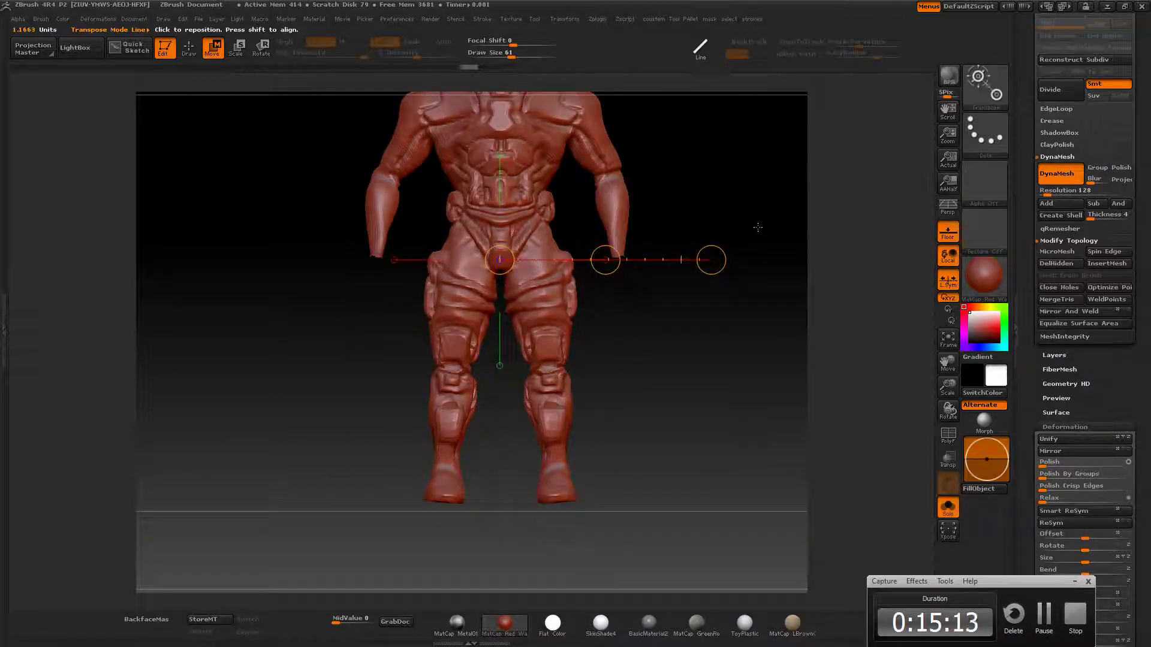
{"action": "left_click_drag", "start_coordinate": [757, 227], "coordinate": [927, 277]}
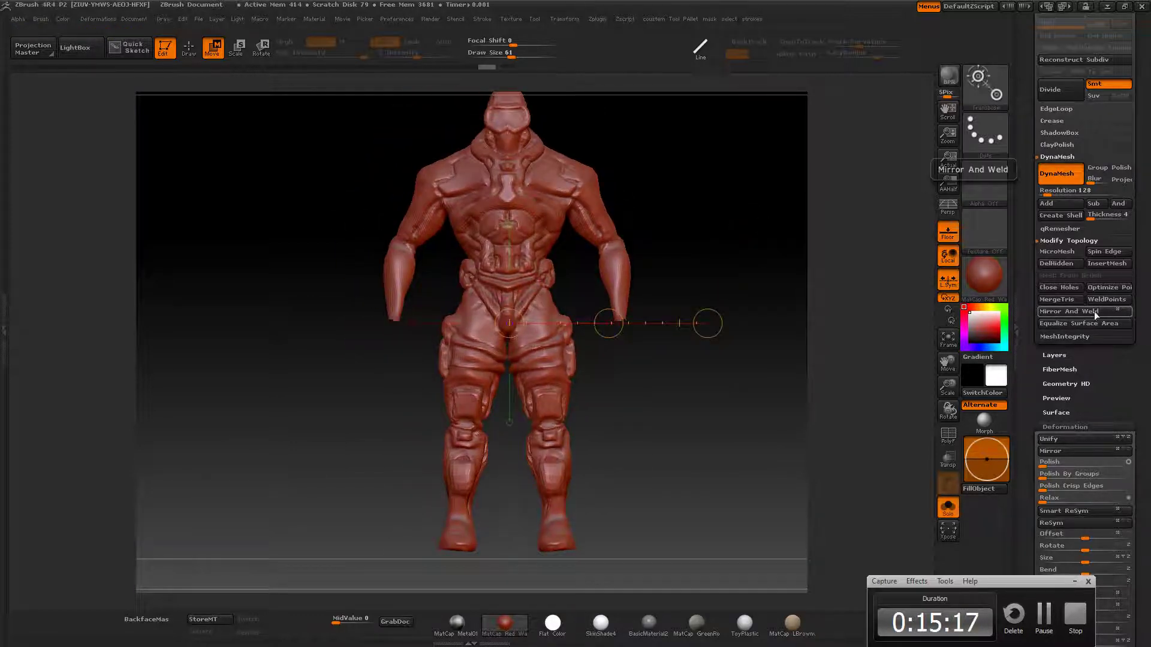
{"action": "scroll", "coordinate": [1138, 359], "scroll_direction": "up", "scroll_amount": 5}
{"action": "scroll", "coordinate": [1139, 360], "scroll_direction": "up", "scroll_amount": 3}
{"action": "left_click", "coordinate": [1045, 128]}
Load bot_02.ZTL into the tool list, then switch back to the bot_03 robot
{"action": "left_click", "coordinate": [705, 202]}
{"action": "left_click", "coordinate": [1068, 39]}
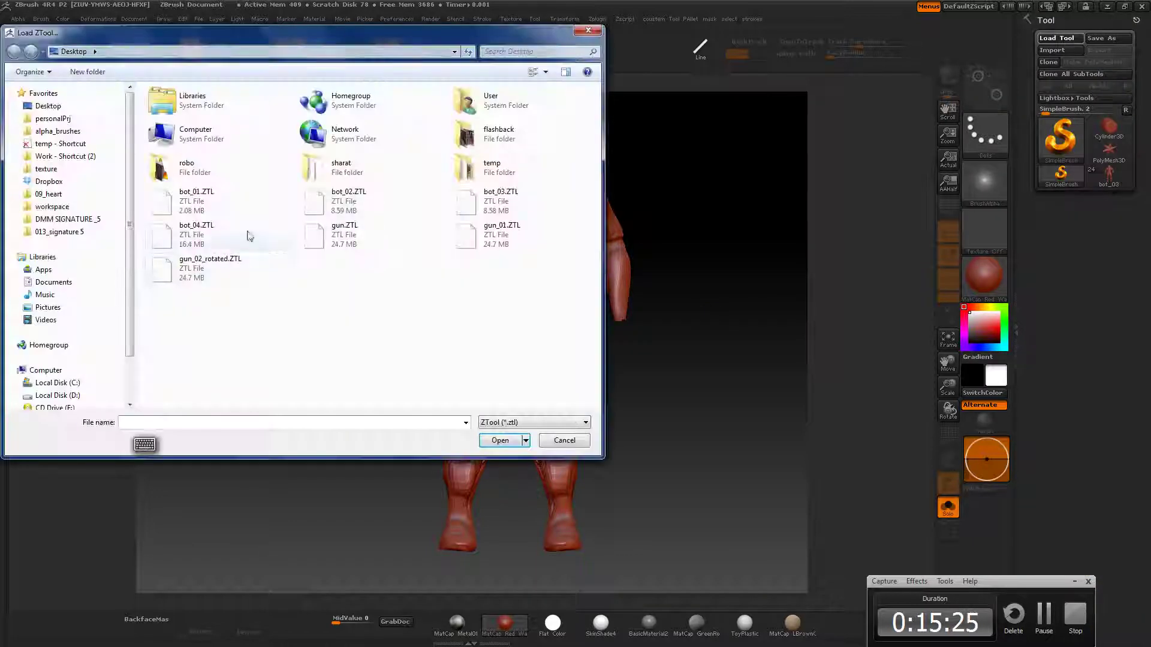
{"action": "double_click", "coordinate": [501, 201]}
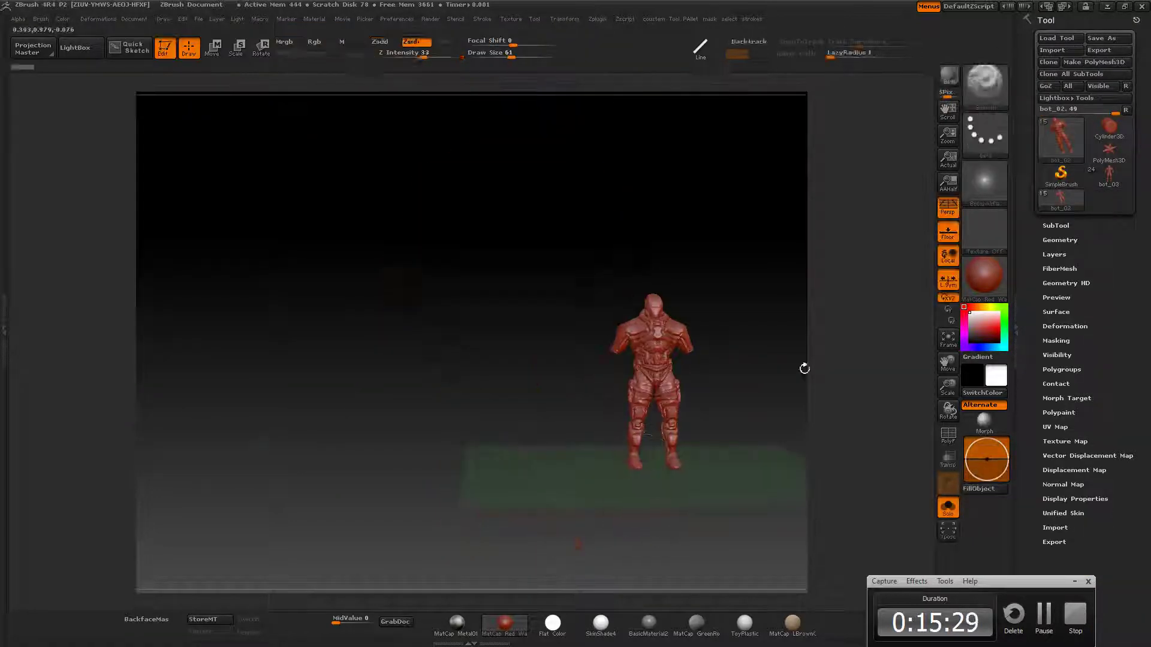
{"action": "key", "text": "f"}
{"action": "left_click", "coordinate": [1067, 210]}
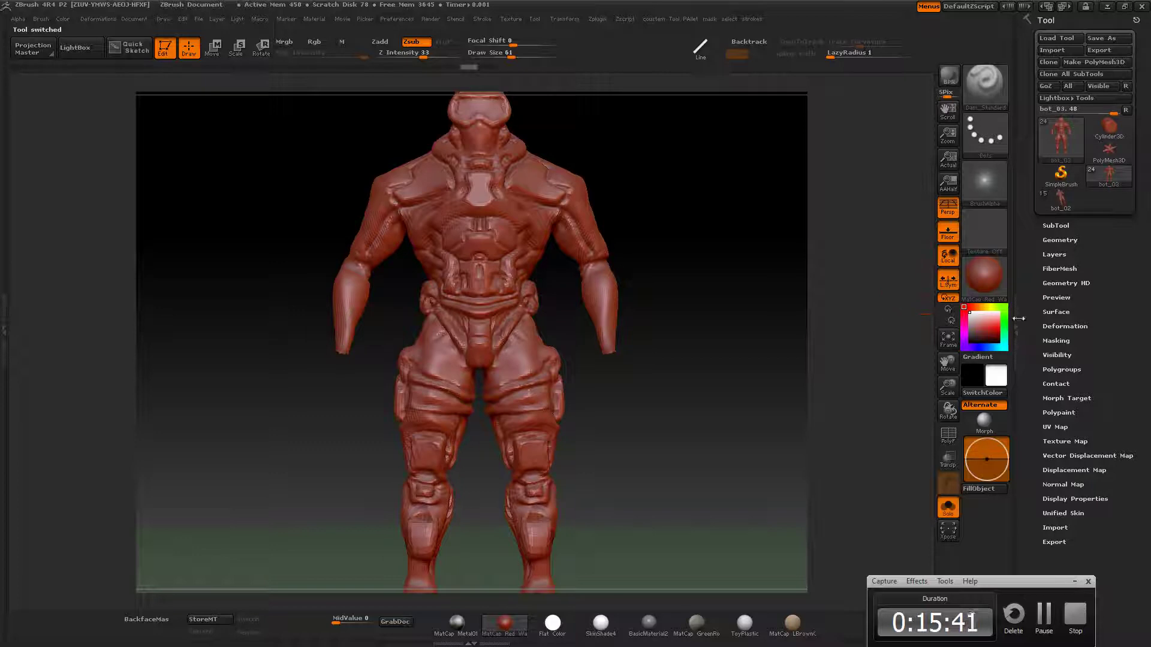
{"action": "left_click_drag", "start_coordinate": [749, 315], "coordinate": [640, 309], "text": "alt"}
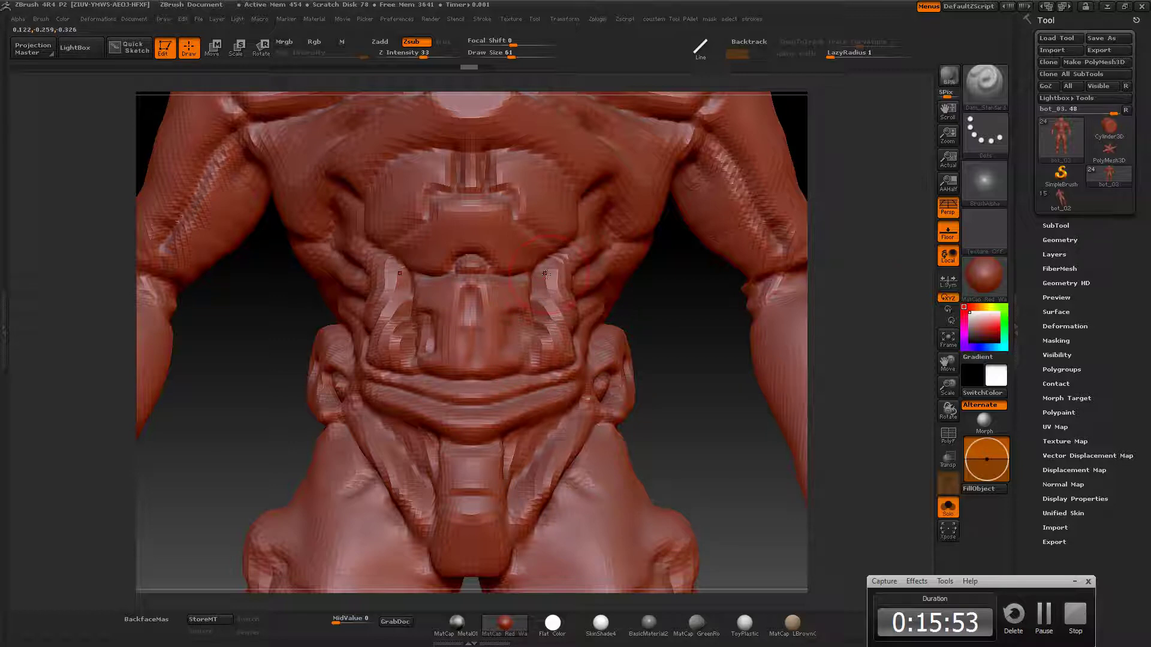
{"action": "left_click", "coordinate": [1060, 240]}
{"action": "left_click_drag", "start_coordinate": [690, 336], "coordinate": [689, 292], "text": "alt"}
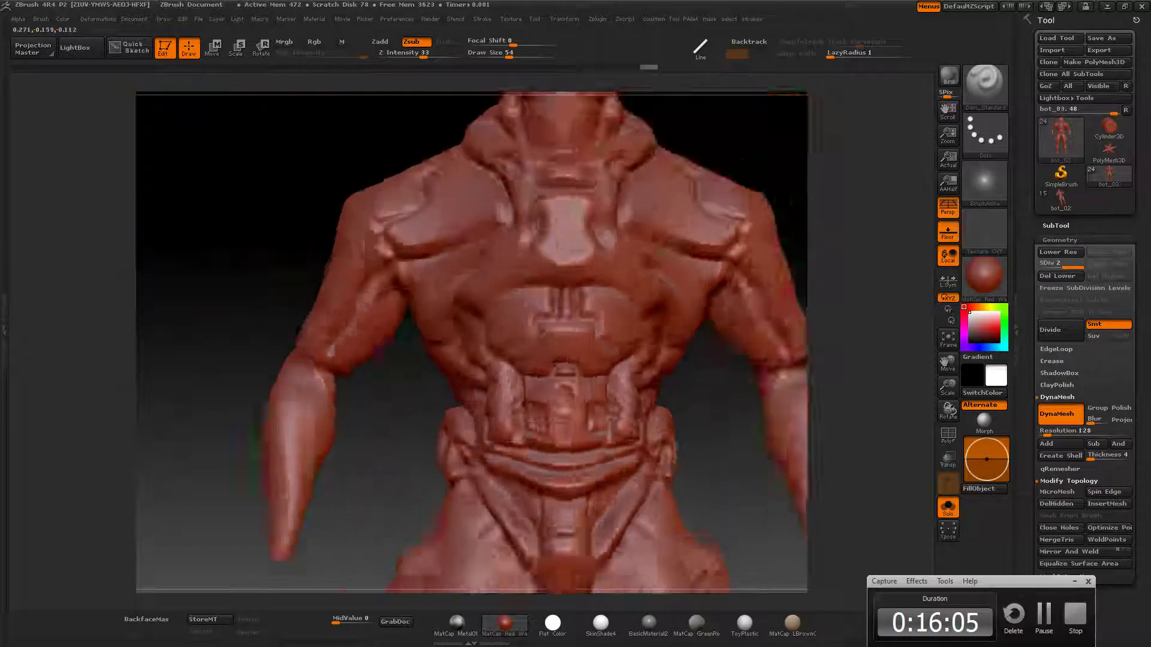
{"action": "key", "text": "alt+Tab"}
{"action": "key", "text": "alt+Tab"}
{"action": "key", "text": "alt+Tab"}
{"action": "key", "text": "alt+Tab"}
{"action": "mouse_move", "coordinate": [745, 432]}
{"action": "left_mouse_down"}
{"action": "mouse_move", "coordinate": [747, 445]}
{"action": "mouse_move", "coordinate": [797, 431]}
{"action": "left_mouse_up"}
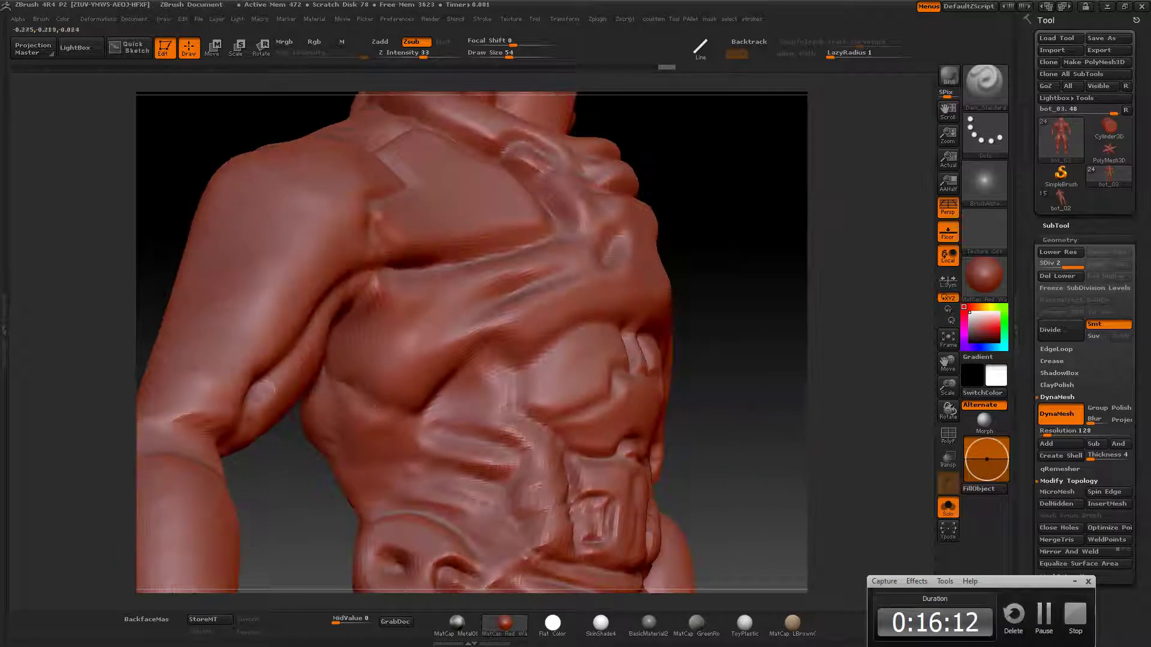
{"action": "left_click_drag", "start_coordinate": [790, 309], "coordinate": [791, 335]}
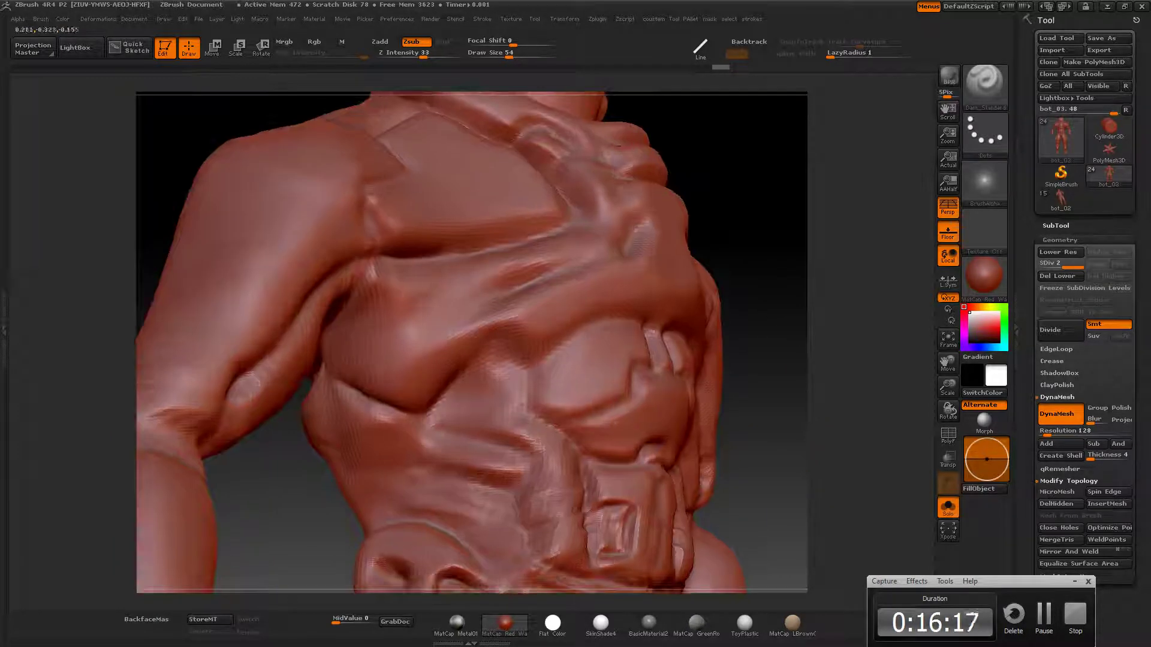
{"action": "mouse_move", "coordinate": [821, 291]}
{"action": "left_mouse_down", "text": "shift"}
{"action": "mouse_move", "coordinate": [787, 275]}
{"action": "mouse_move", "coordinate": [832, 262]}
{"action": "left_mouse_up", "text": "shift"}
Shift the robot's upper body slightly with Transpose Move, then zoom onto the torso in Draw mode
{"action": "key", "text": "b"}
{"action": "key", "text": "d"}
{"action": "key", "text": "s"}
{"action": "left_click_drag", "start_coordinate": [813, 321], "coordinate": [773, 177], "text": "alt"}
{"action": "key", "text": "w"}
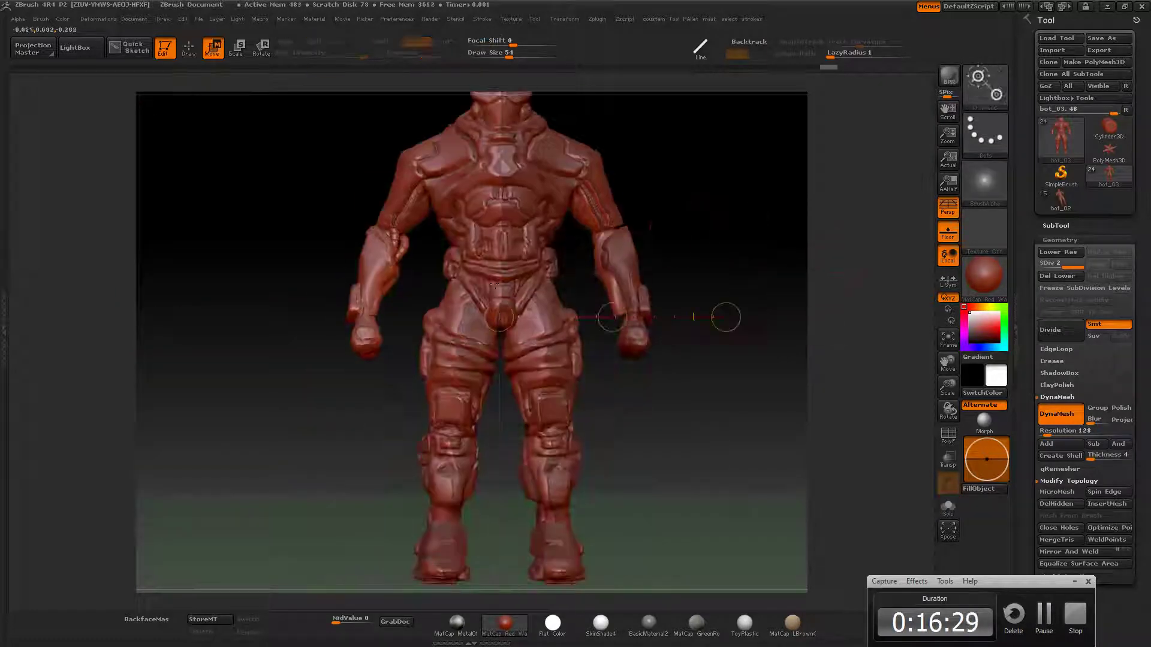
{"action": "left_click_drag", "start_coordinate": [612, 317], "coordinate": [617, 319]}
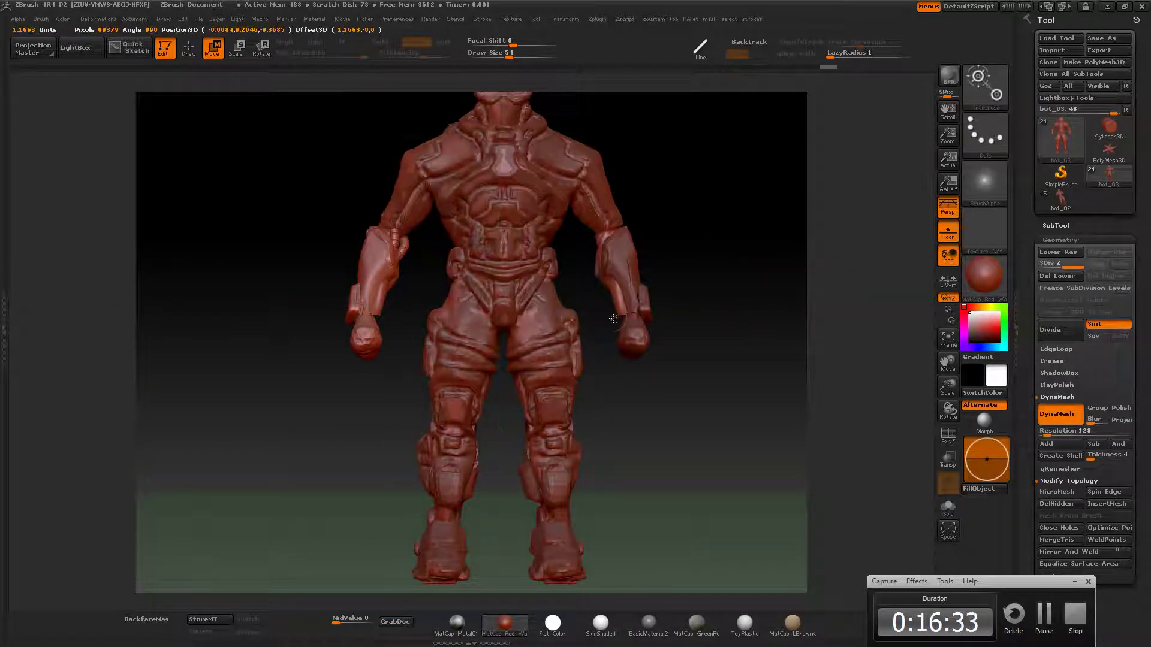
{"action": "key", "text": "q"}
{"action": "left_click_drag", "start_coordinate": [727, 313], "coordinate": [444, 238], "text": "alt"}
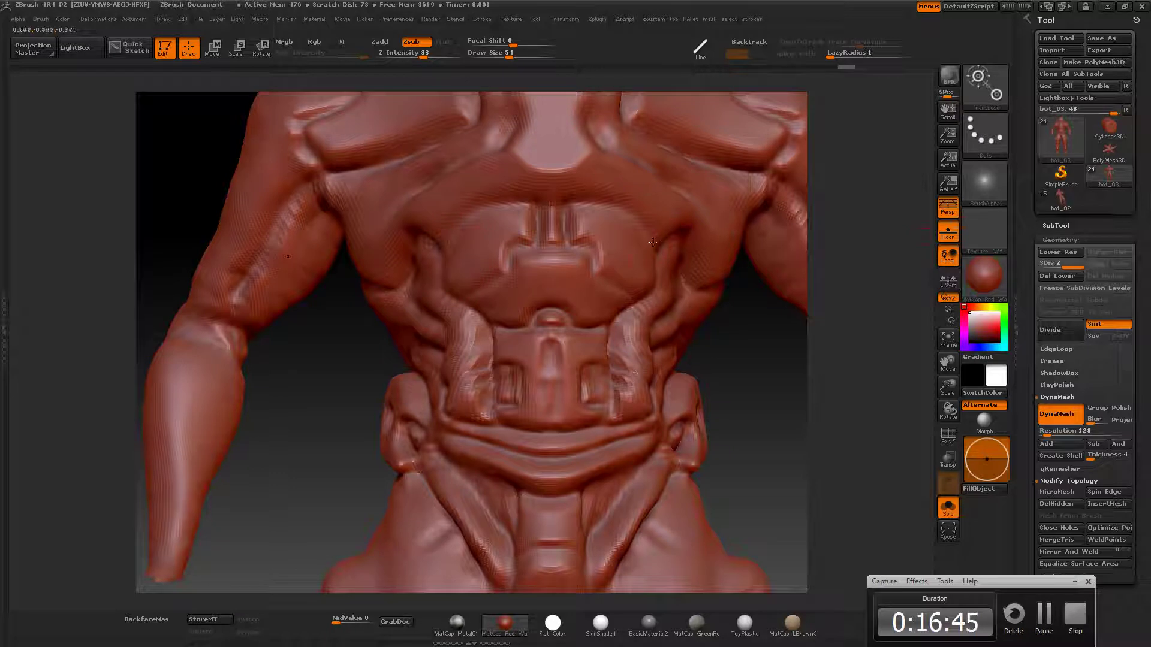
Sculpt the neck collar plating to match the reference image
{"action": "left_click_drag", "start_coordinate": [652, 242], "coordinate": [525, 305], "text": "alt"}
{"action": "key", "text": "w"}
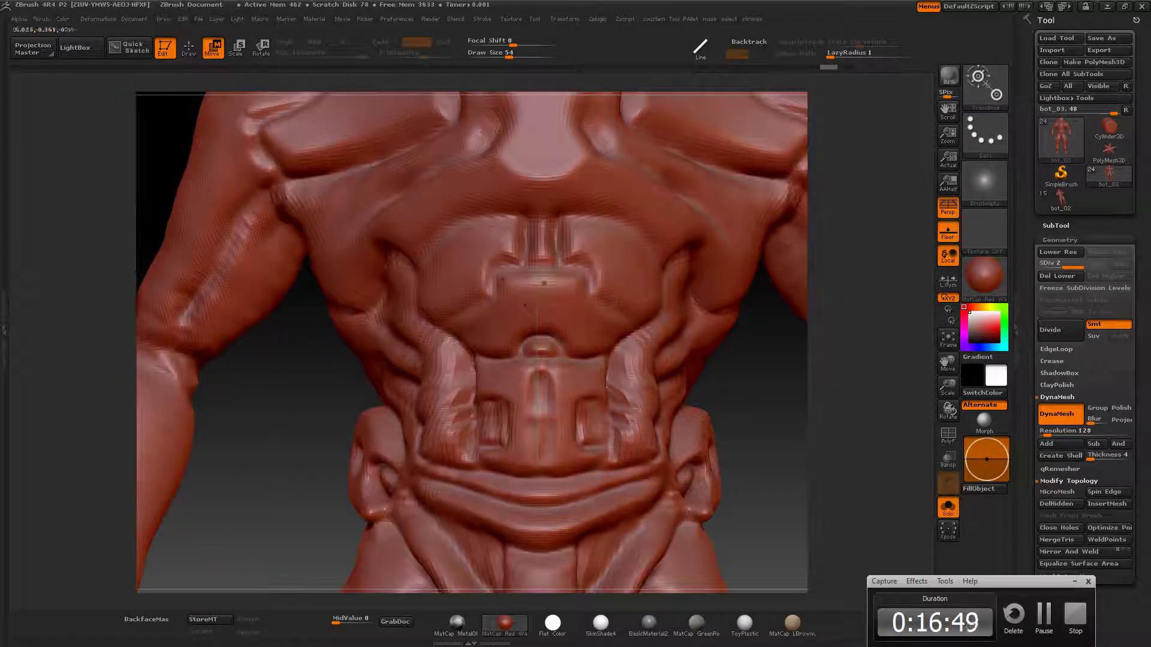
{"action": "mouse_move", "coordinate": [586, 275]}
{"action": "left_mouse_down", "text": "alt"}
{"action": "mouse_move", "coordinate": [797, 221]}
{"action": "mouse_move", "coordinate": [807, 199]}
{"action": "mouse_move", "coordinate": [803, 222]}
{"action": "mouse_move", "coordinate": [797, 175]}
{"action": "mouse_move", "coordinate": [821, 155]}
{"action": "left_mouse_up", "text": "alt"}
{"action": "key", "text": "w"}
{"action": "key", "text": "alt+Tab"}
{"action": "key", "text": "alt+Tab"}
{"action": "key", "text": "alt+Tab"}
{"action": "key", "text": "alt+Tab"}
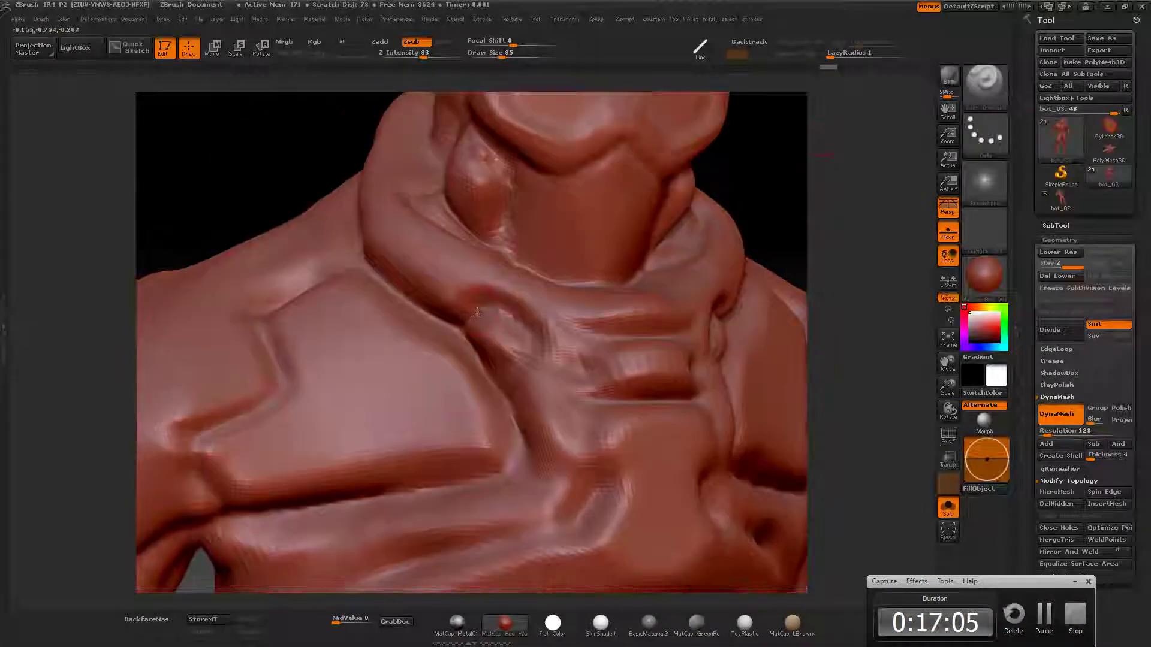
{"action": "mouse_move", "coordinate": [834, 193]}
{"action": "left_mouse_down", "text": "alt"}
{"action": "mouse_move", "coordinate": [836, 216]}
{"action": "mouse_move", "coordinate": [833, 180]}
{"action": "left_mouse_up", "text": "alt"}
{"action": "key", "text": "alt+Tab"}
{"action": "key", "text": "alt+Tab"}
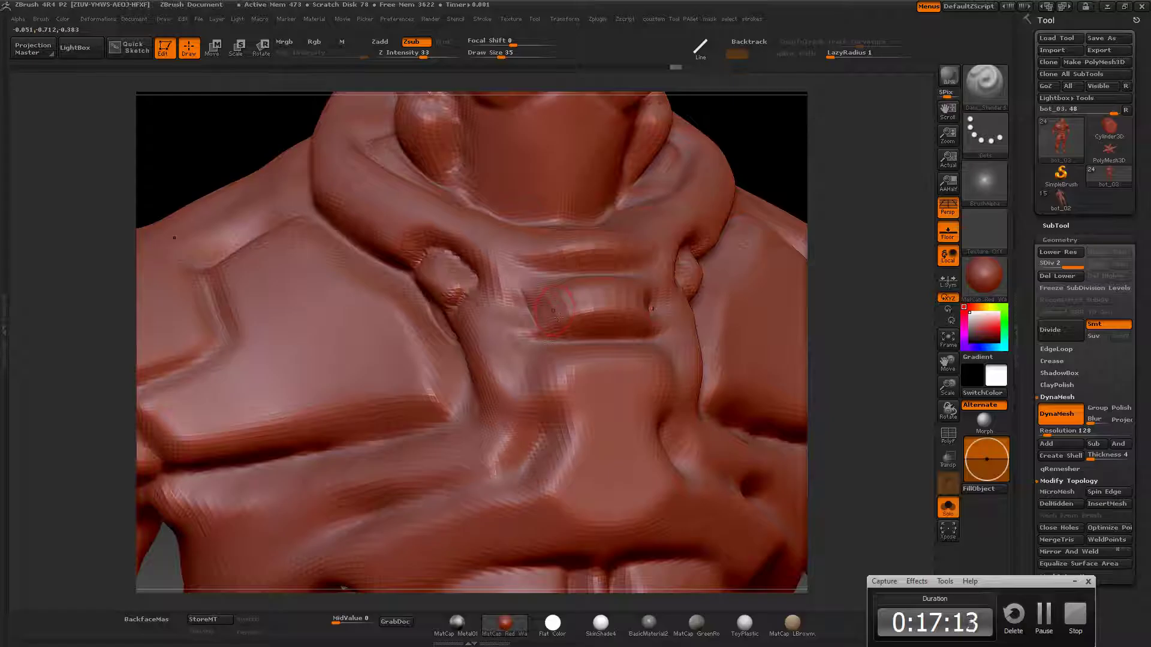
{"action": "left_click_drag", "start_coordinate": [621, 339], "coordinate": [626, 279]}
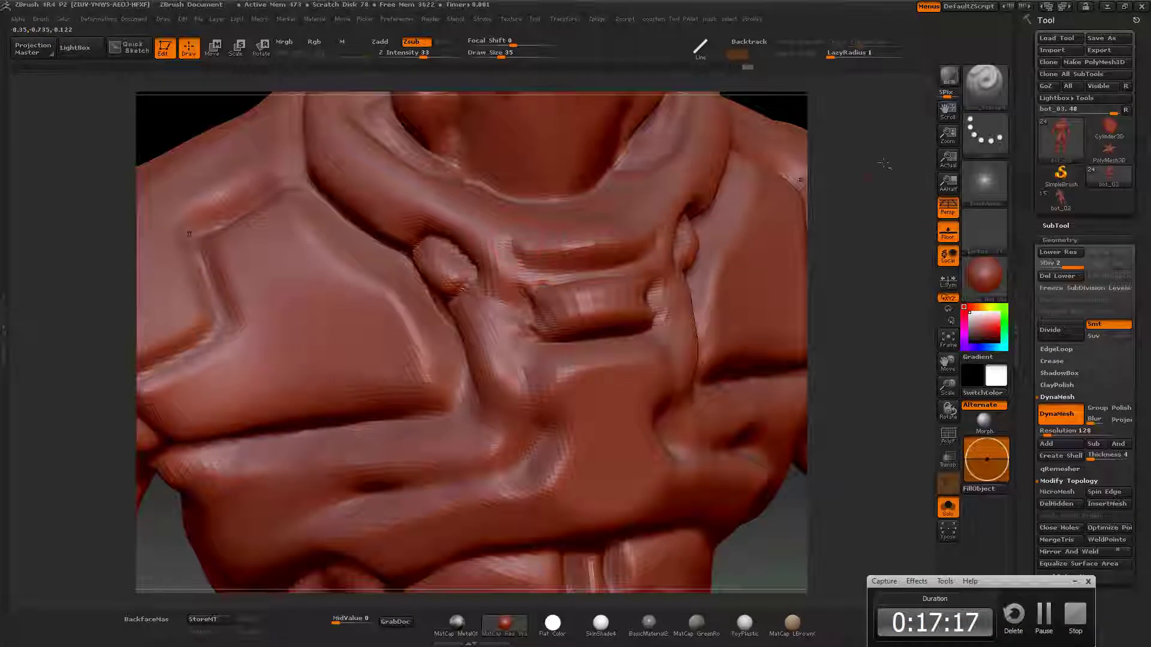
{"action": "key", "text": "alt+Tab"}
{"action": "key", "text": "alt+Tab"}
{"action": "key", "text": "s"}
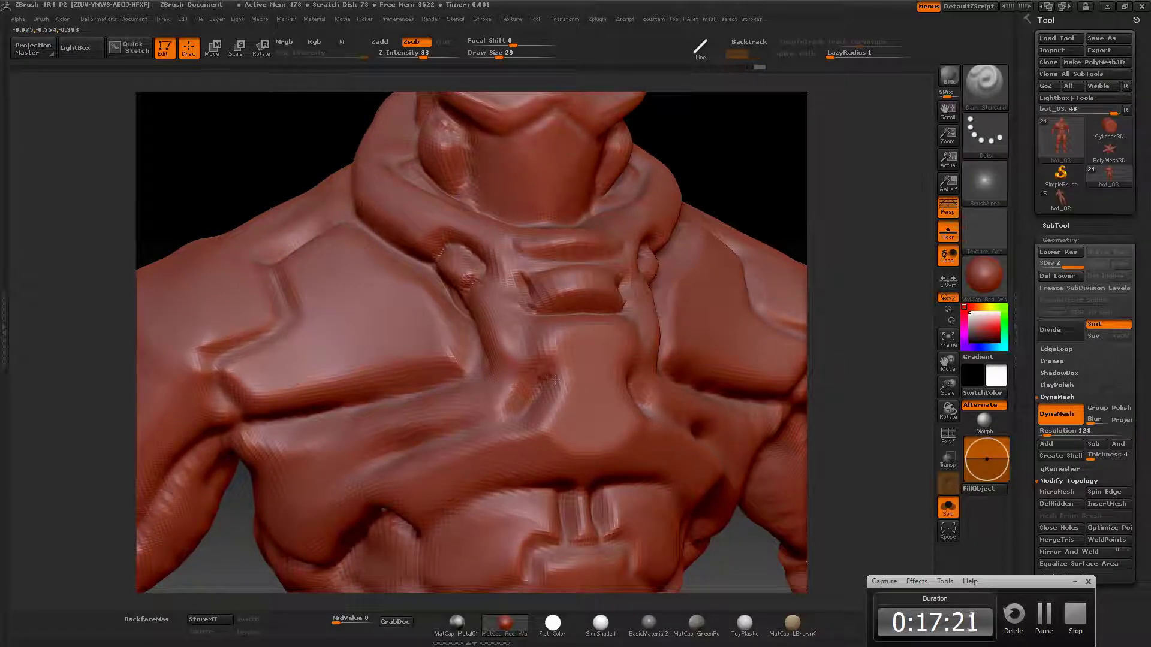
{"action": "mouse_move", "coordinate": [791, 211]}
{"action": "left_mouse_down"}
{"action": "mouse_move", "coordinate": [407, 390]}
{"action": "mouse_move", "coordinate": [468, 330]}
{"action": "left_mouse_up"}
Flatten the chest planes with the hPolish brush
{"action": "key", "text": "b"}
{"action": "key", "text": "h"}
{"action": "key", "text": "p"}
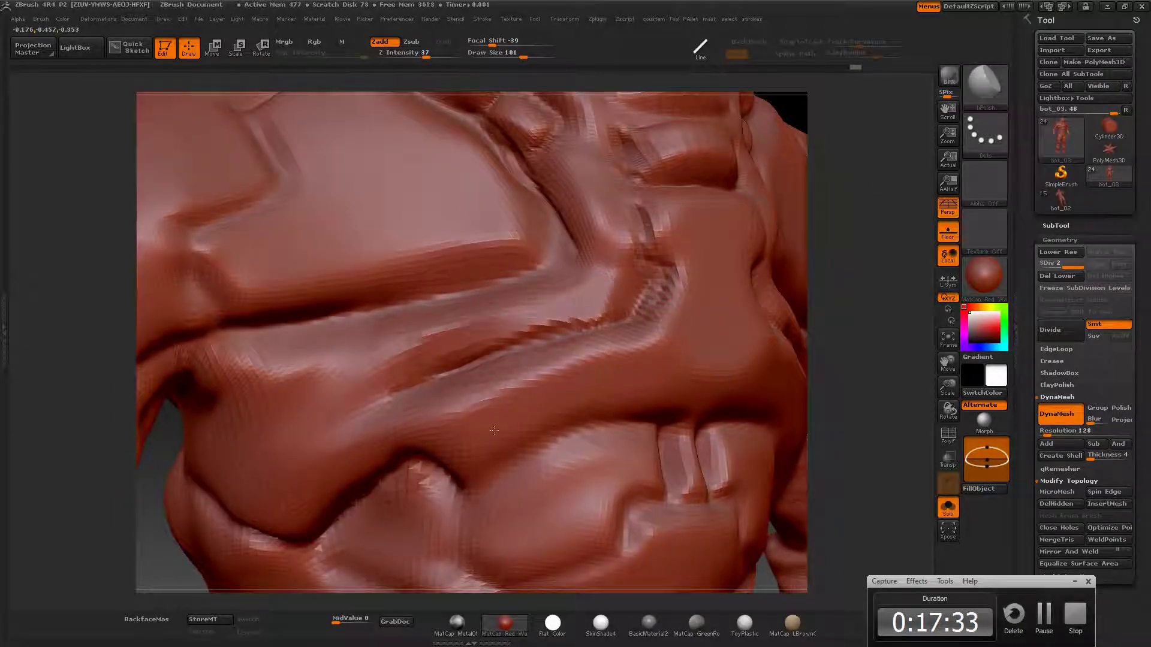
{"action": "mouse_move", "coordinate": [671, 377]}
{"action": "left_mouse_down"}
{"action": "mouse_move", "coordinate": [804, 223]}
{"action": "mouse_move", "coordinate": [782, 243]}
{"action": "mouse_move", "coordinate": [384, 288]}
{"action": "left_mouse_up"}
{"action": "key", "text": "alt+Tab"}
{"action": "key", "text": "alt+Tab"}
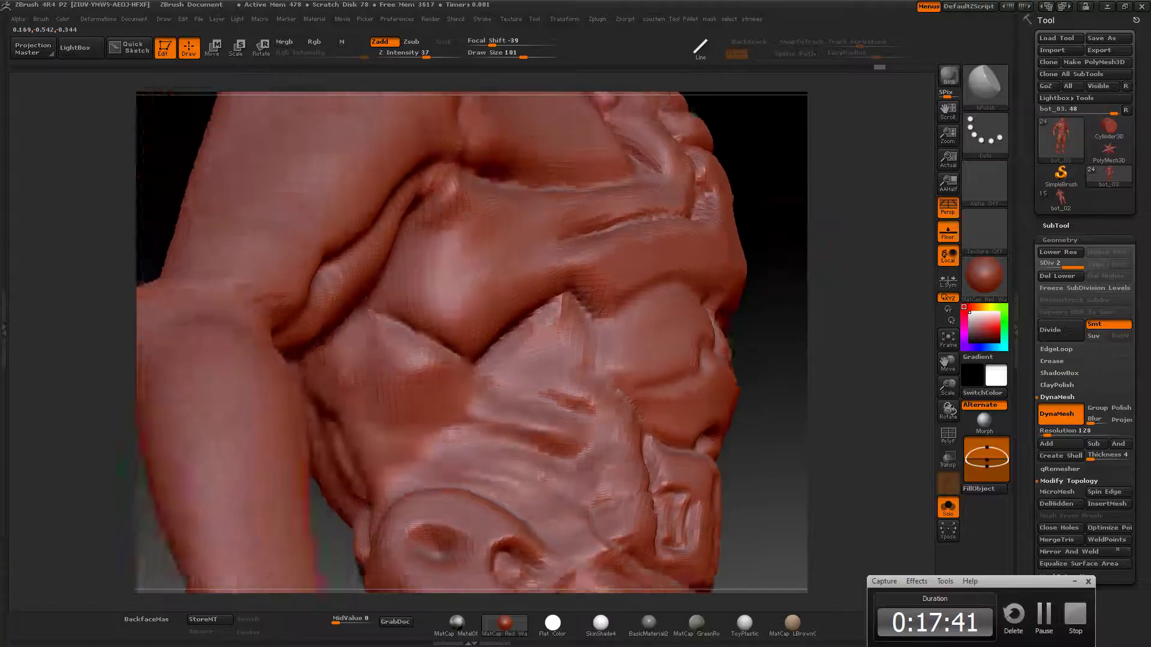
Build up the torso plating with the Standard brush
{"action": "key", "text": "b"}
{"action": "key", "text": "s"}
{"action": "key", "text": "t"}
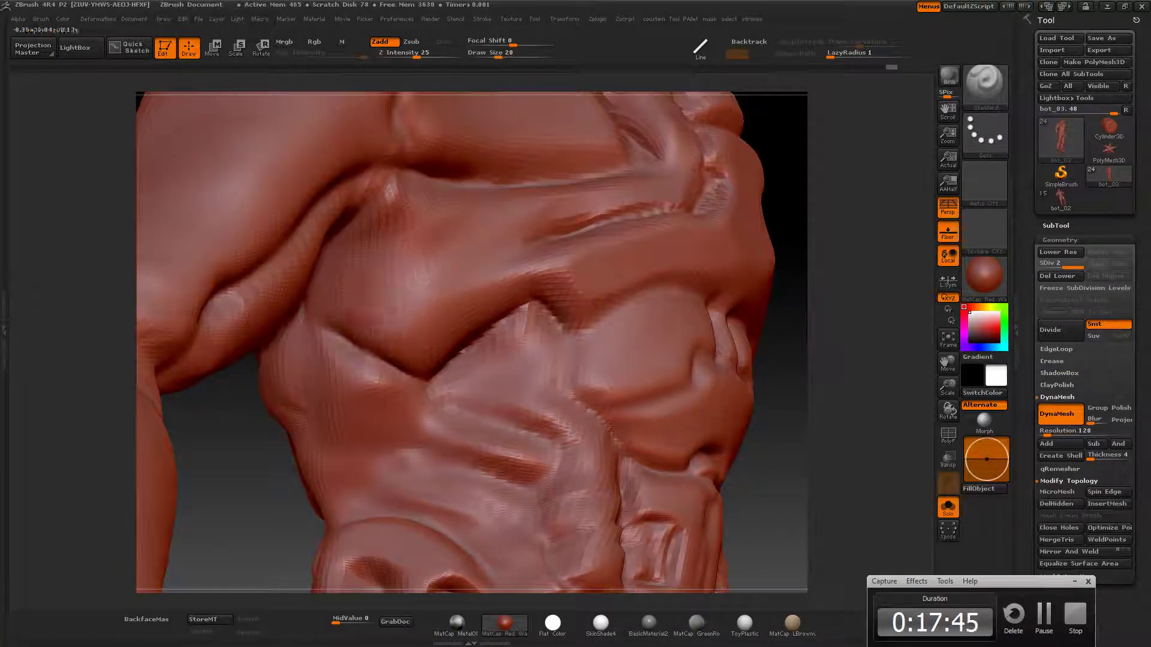
{"action": "left_click_drag", "start_coordinate": [398, 217], "coordinate": [823, 210]}
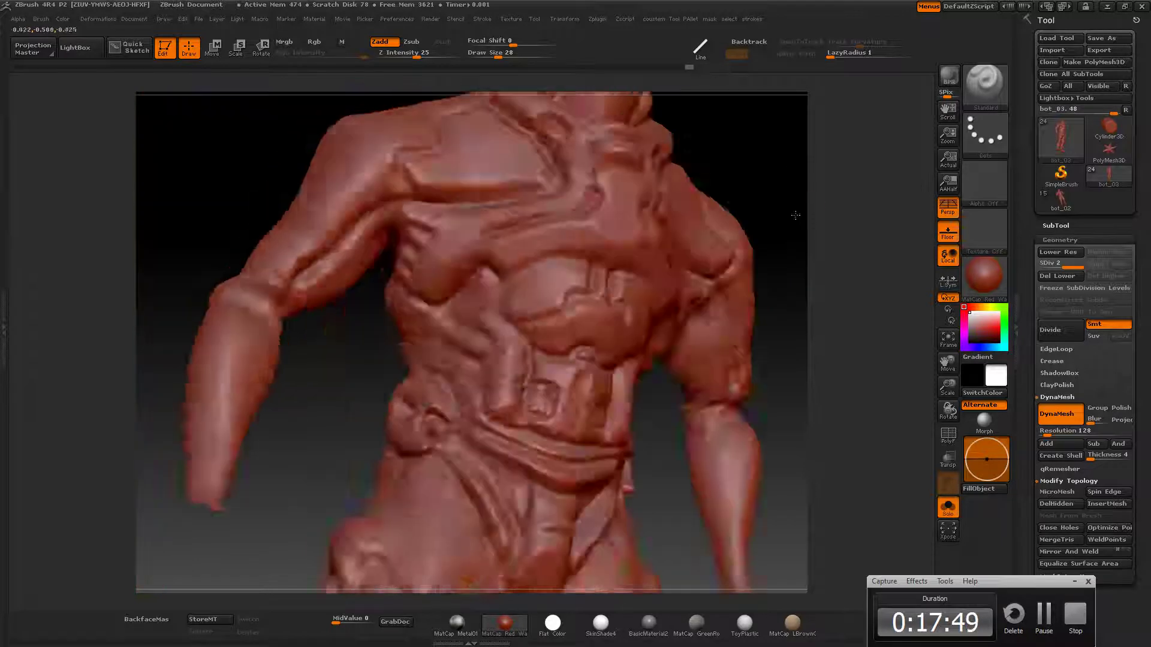
{"action": "key", "text": "alt+Tab"}
{"action": "key", "text": "alt+Tab"}
Cut panel lines into the abdomen sides with Dam_Standard, toggling subdivision levels
{"action": "left_click_drag", "start_coordinate": [847, 216], "coordinate": [468, 284]}
{"action": "key", "text": "b"}
{"action": "key", "text": "c"}
{"action": "key", "text": "t"}
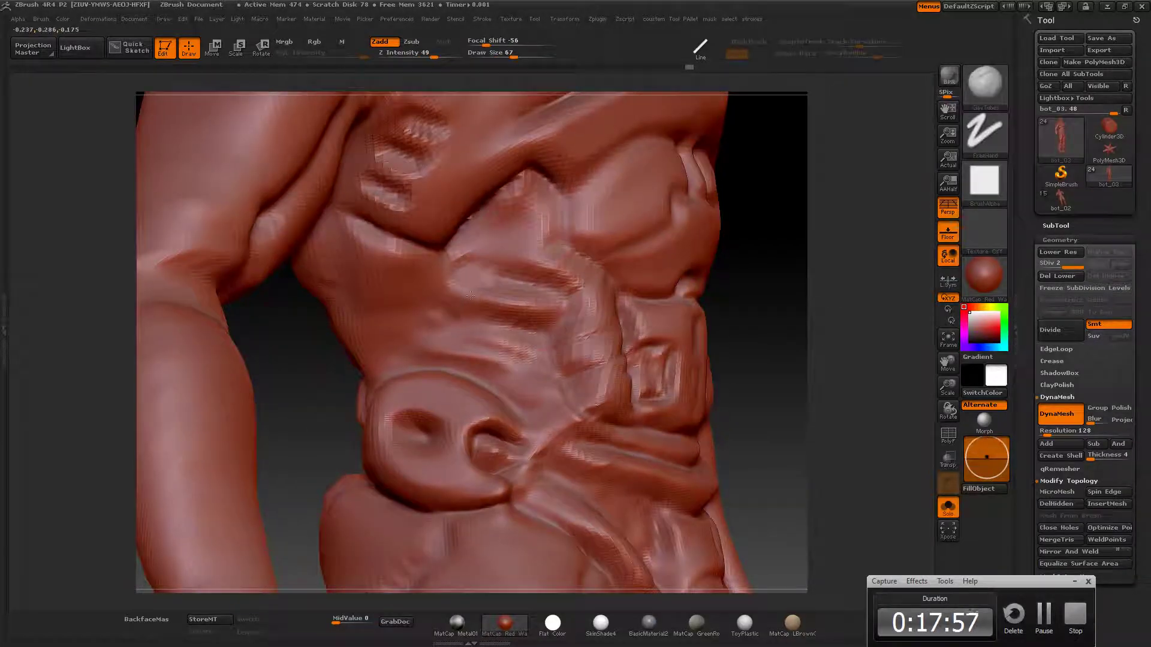
{"action": "key", "text": "shift+d"}
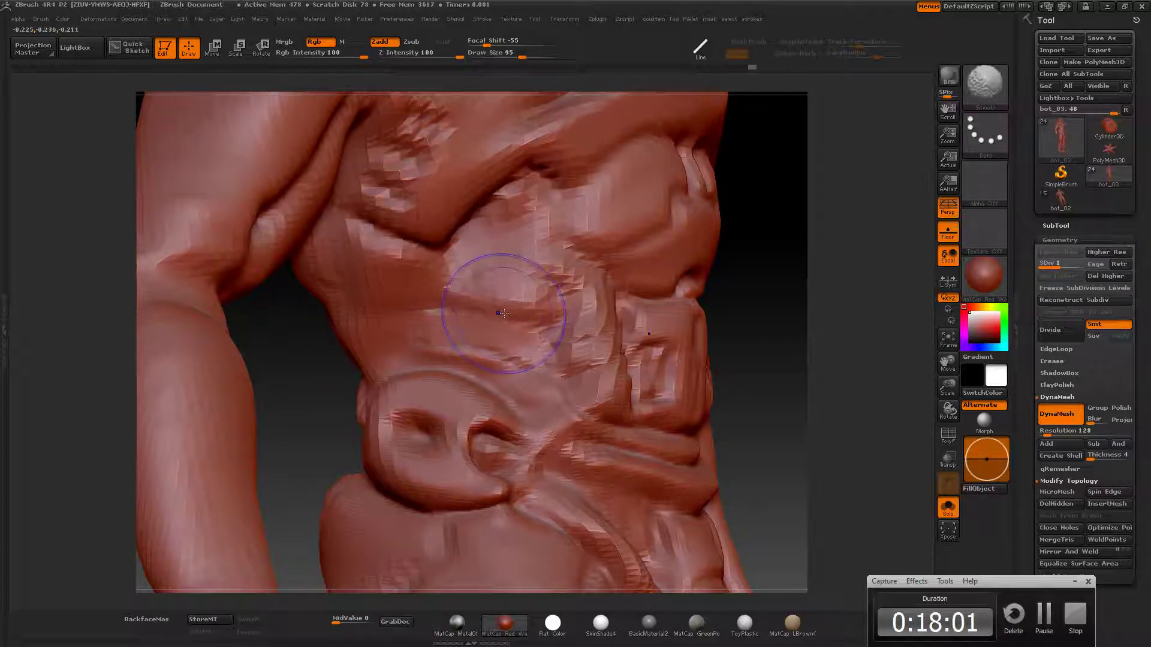
{"action": "key", "text": "d"}
{"action": "key", "text": "alt+Tab"}
{"action": "key", "text": "alt+Tab"}
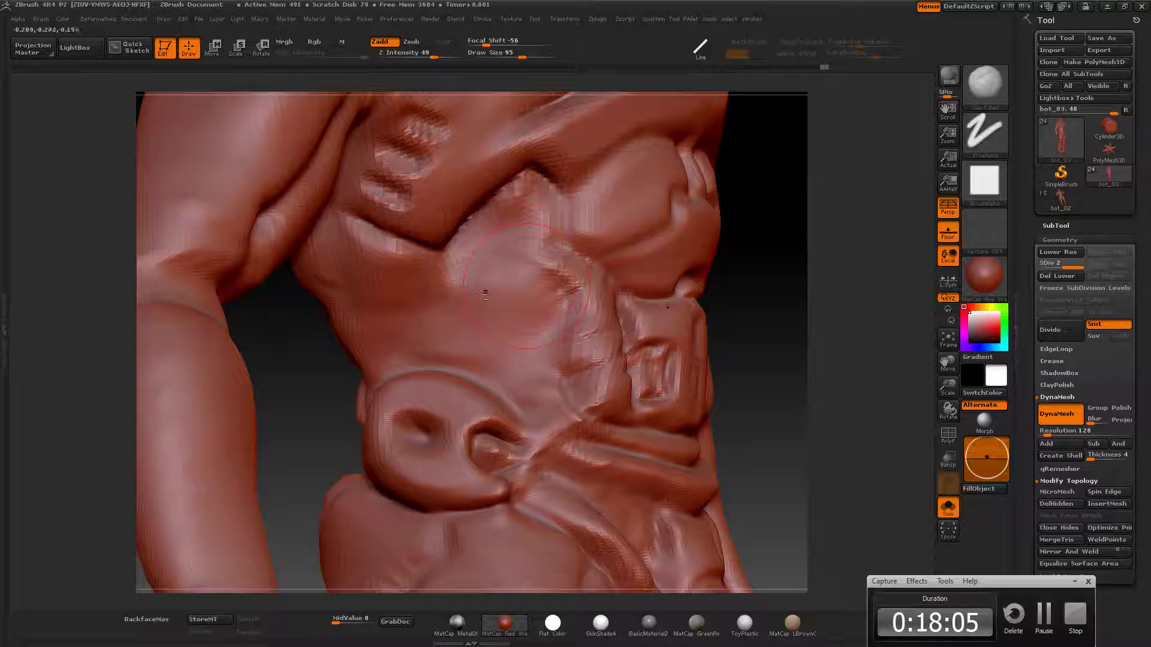
{"action": "key", "text": "b"}
{"action": "key", "text": "d"}
{"action": "key", "text": "s"}
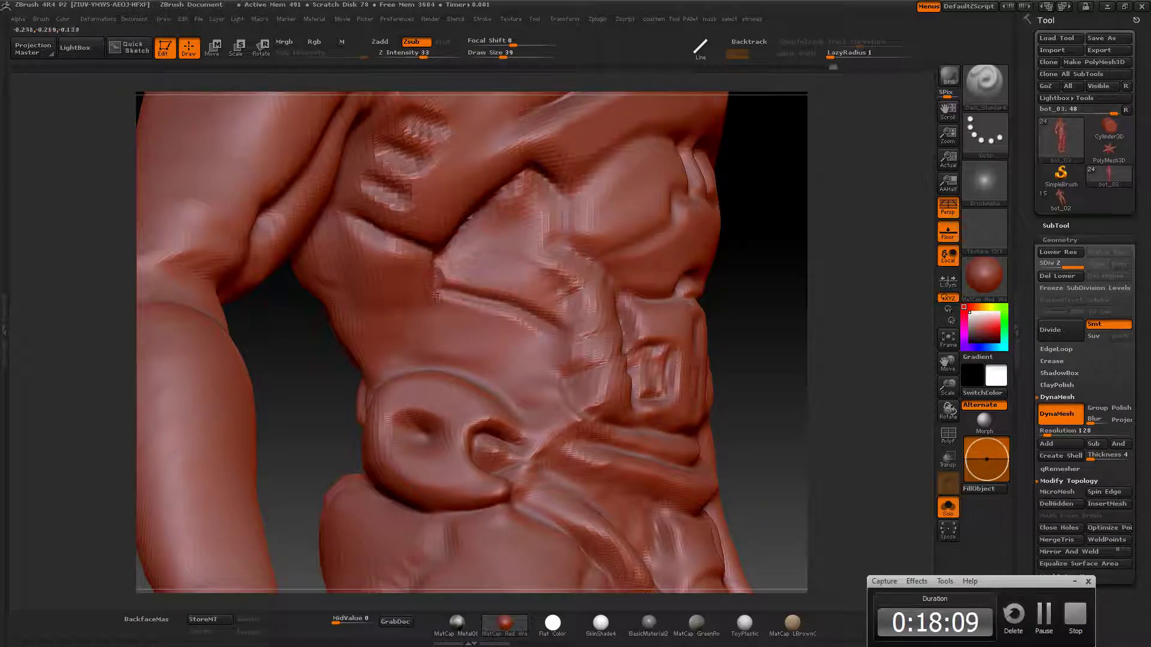
{"action": "key", "text": "alt+Tab"}
{"action": "key", "text": "alt+Tab"}
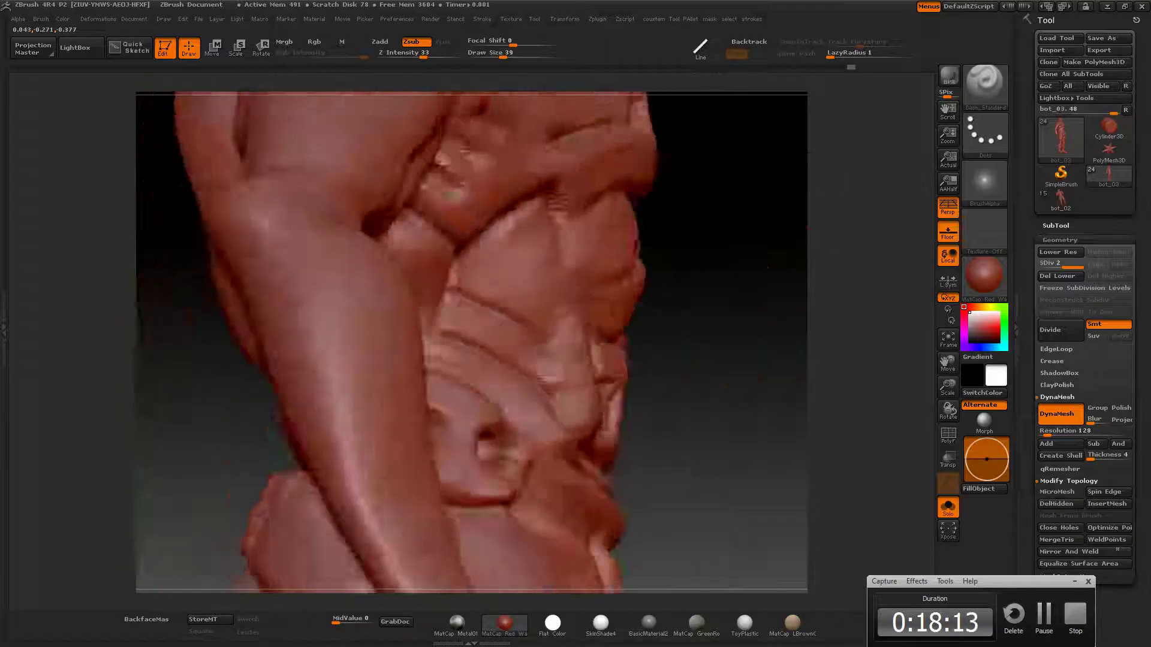
{"action": "mouse_move", "coordinate": [423, 358]}
{"action": "left_mouse_down"}
{"action": "mouse_move", "coordinate": [847, 201]}
{"action": "mouse_move", "coordinate": [884, 221]}
{"action": "mouse_move", "coordinate": [822, 218]}
{"action": "mouse_move", "coordinate": [848, 222]}
{"action": "mouse_move", "coordinate": [812, 198]}
{"action": "left_mouse_up"}
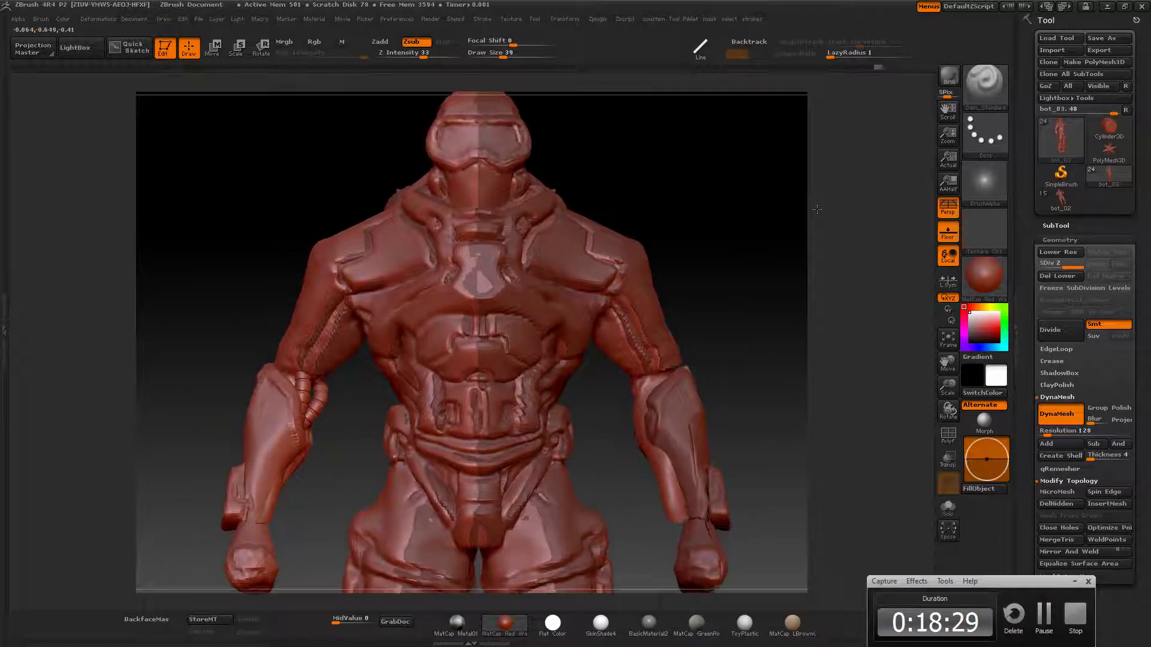
Select bot_03 in the SubTool list, toggling Solo, and zoom out to the full robot
{"action": "mouse_move", "coordinate": [809, 231]}
{"action": "left_mouse_down"}
{"action": "mouse_move", "coordinate": [774, 186]}
{"action": "mouse_move", "coordinate": [570, 428]}
{"action": "left_mouse_up"}
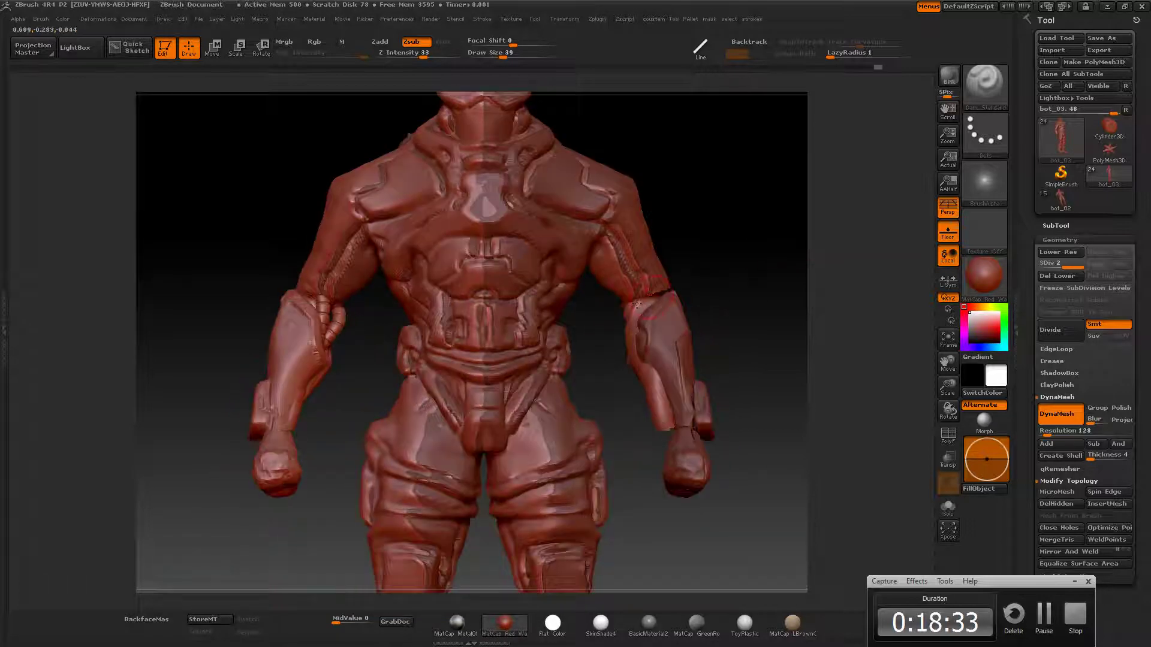
{"action": "left_click", "coordinate": [1055, 225]}
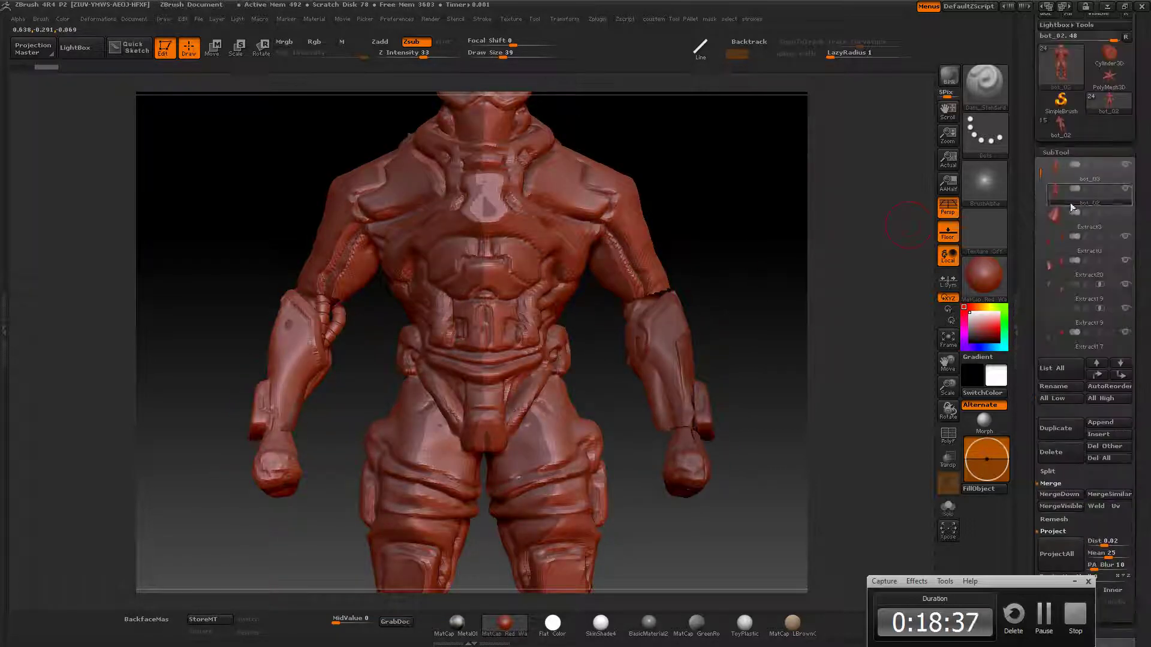
{"action": "left_click", "coordinate": [948, 508]}
{"action": "left_click", "coordinate": [1088, 174]}
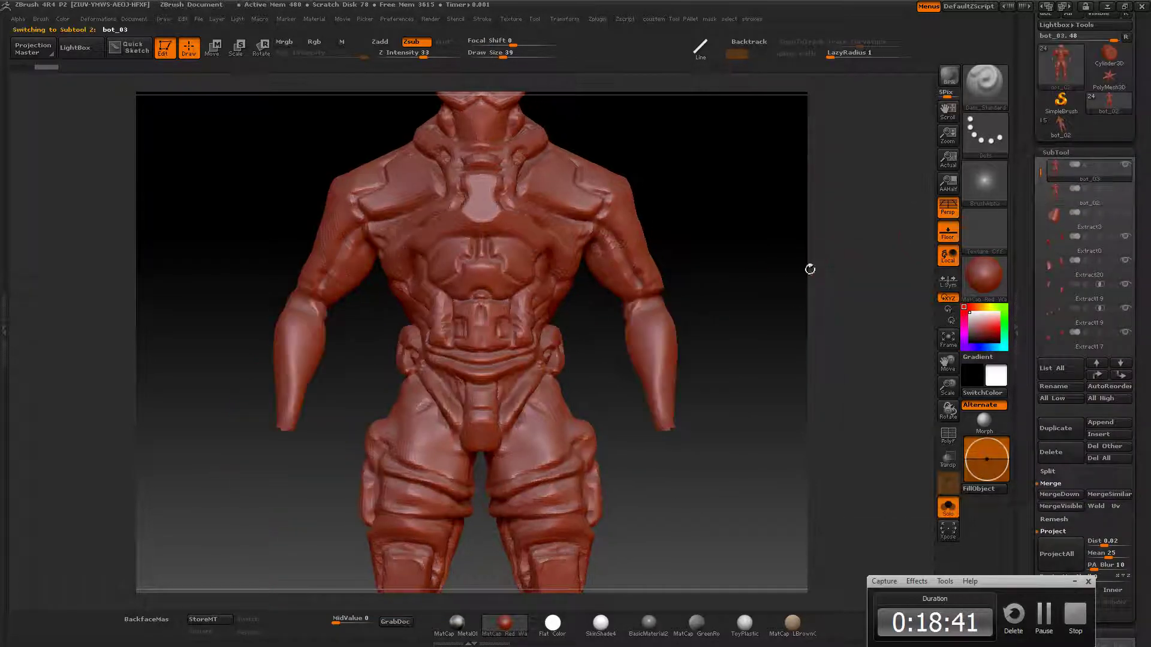
{"action": "mouse_move", "coordinate": [796, 275]}
{"action": "left_mouse_down"}
{"action": "mouse_move", "coordinate": [803, 240]}
{"action": "mouse_move", "coordinate": [738, 270]}
{"action": "mouse_move", "coordinate": [781, 324]}
{"action": "mouse_move", "coordinate": [826, 328]}
{"action": "mouse_move", "coordinate": [843, 290]}
{"action": "mouse_move", "coordinate": [667, 328]}
{"action": "mouse_move", "coordinate": [671, 149]}
{"action": "left_mouse_up"}
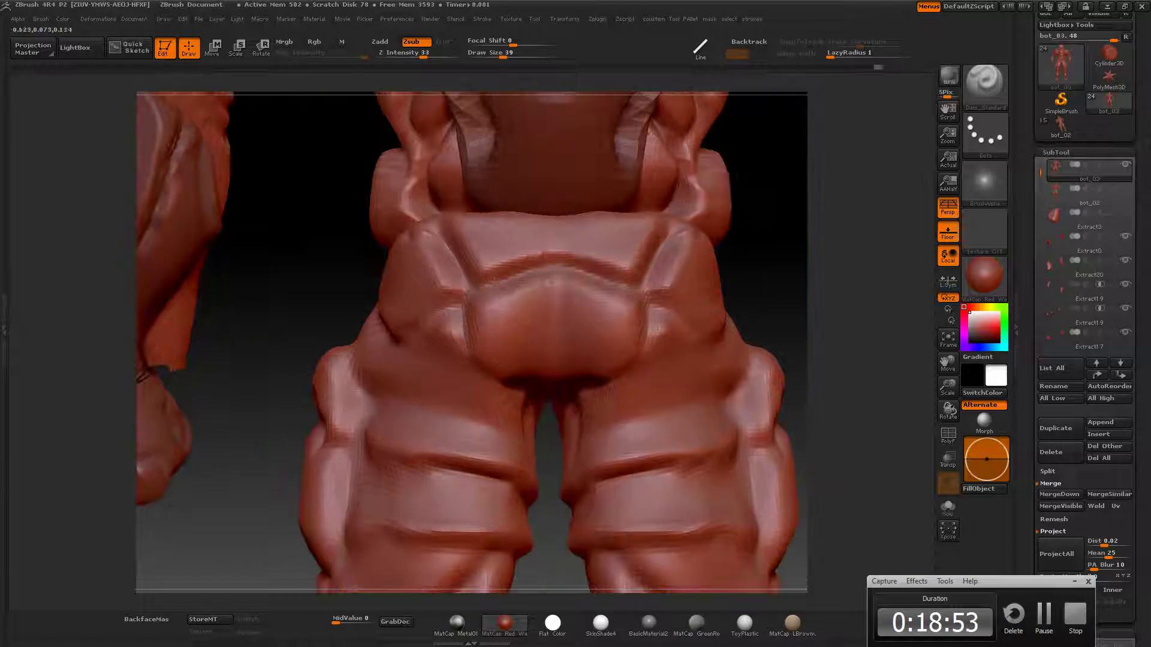
Orbit around the hips and zoom in to frame the front thigh plating
{"action": "mouse_move", "coordinate": [521, 271]}
{"action": "left_mouse_down"}
{"action": "mouse_move", "coordinate": [462, 277]}
{"action": "mouse_move", "coordinate": [653, 327]}
{"action": "left_mouse_up"}
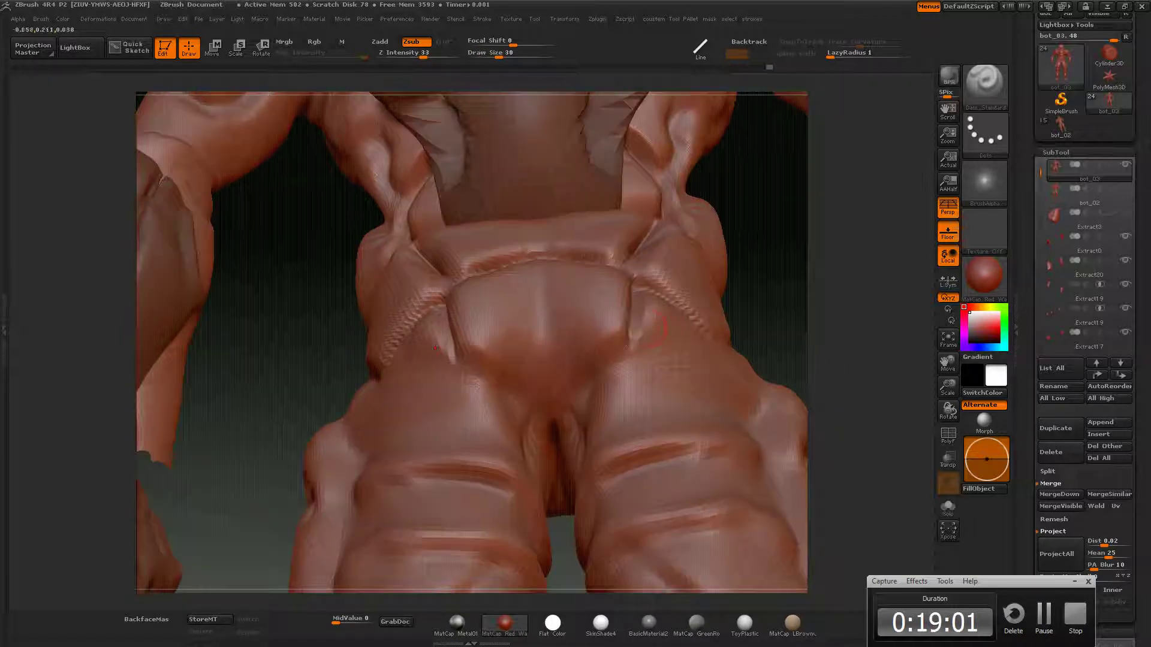
{"action": "mouse_move", "coordinate": [614, 363]}
{"action": "left_mouse_down"}
{"action": "mouse_move", "coordinate": [532, 427]}
{"action": "mouse_move", "coordinate": [879, 310]}
{"action": "mouse_move", "coordinate": [431, 384]}
{"action": "left_mouse_up"}
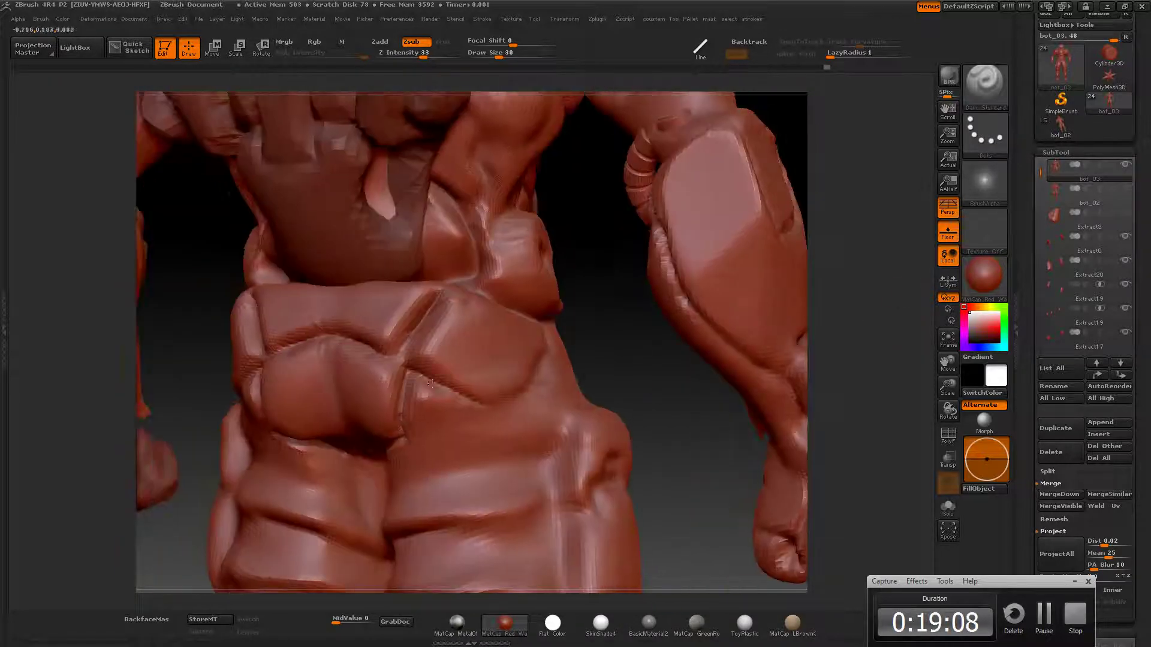
{"action": "left_click_drag", "start_coordinate": [497, 409], "coordinate": [329, 392]}
{"action": "left_click_drag", "start_coordinate": [569, 339], "coordinate": [452, 355]}
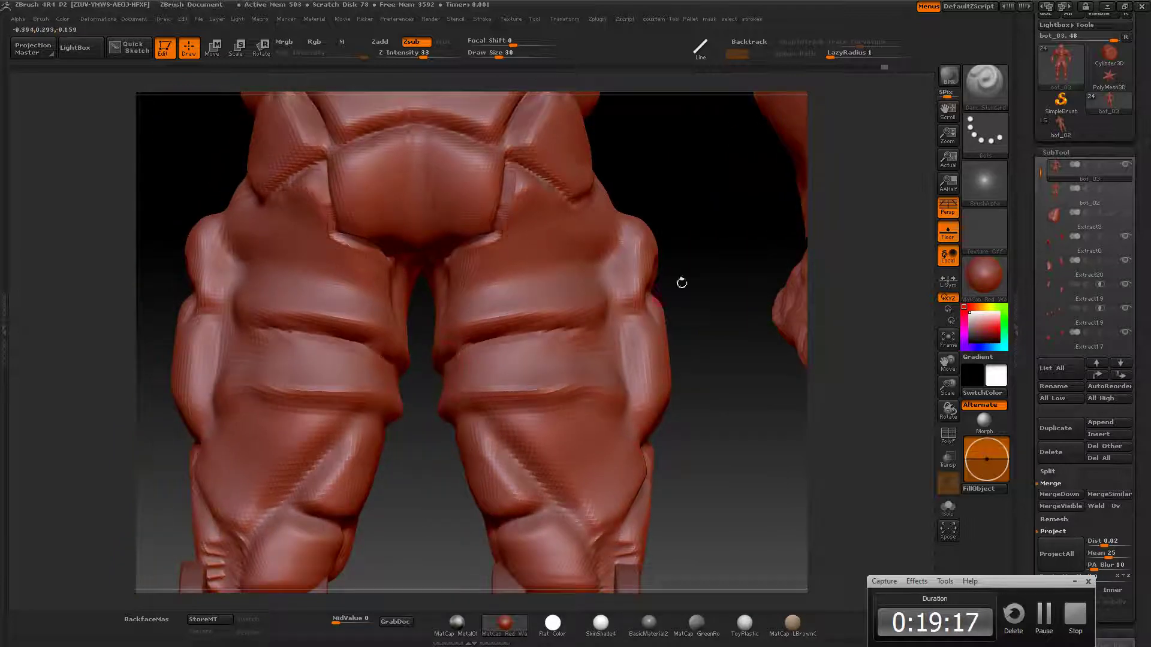
{"action": "left_click_drag", "start_coordinate": [682, 282], "coordinate": [636, 263]}
{"action": "left_click_drag", "start_coordinate": [774, 393], "coordinate": [686, 314]}
Switch between hPolish and Dam_Standard brushes and smooth the bumpy thigh surface
{"action": "key", "text": "s"}
{"action": "key", "text": "b"}
{"action": "key", "text": "h"}
{"action": "key", "text": "p"}
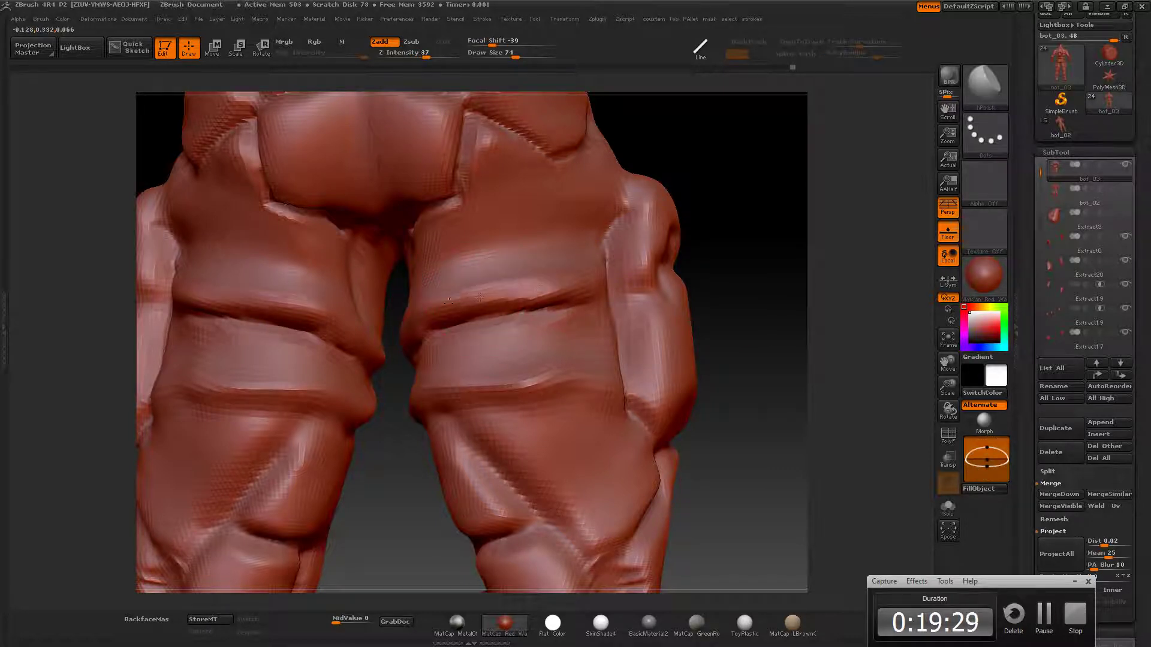
{"action": "mouse_move", "coordinate": [430, 306]}
{"action": "left_mouse_down"}
{"action": "mouse_move", "coordinate": [442, 370]}
{"action": "mouse_move", "coordinate": [497, 389]}
{"action": "left_mouse_up"}
{"action": "key", "text": "b"}
{"action": "key", "text": "d"}
{"action": "key", "text": "s"}
{"action": "key", "text": "s"}
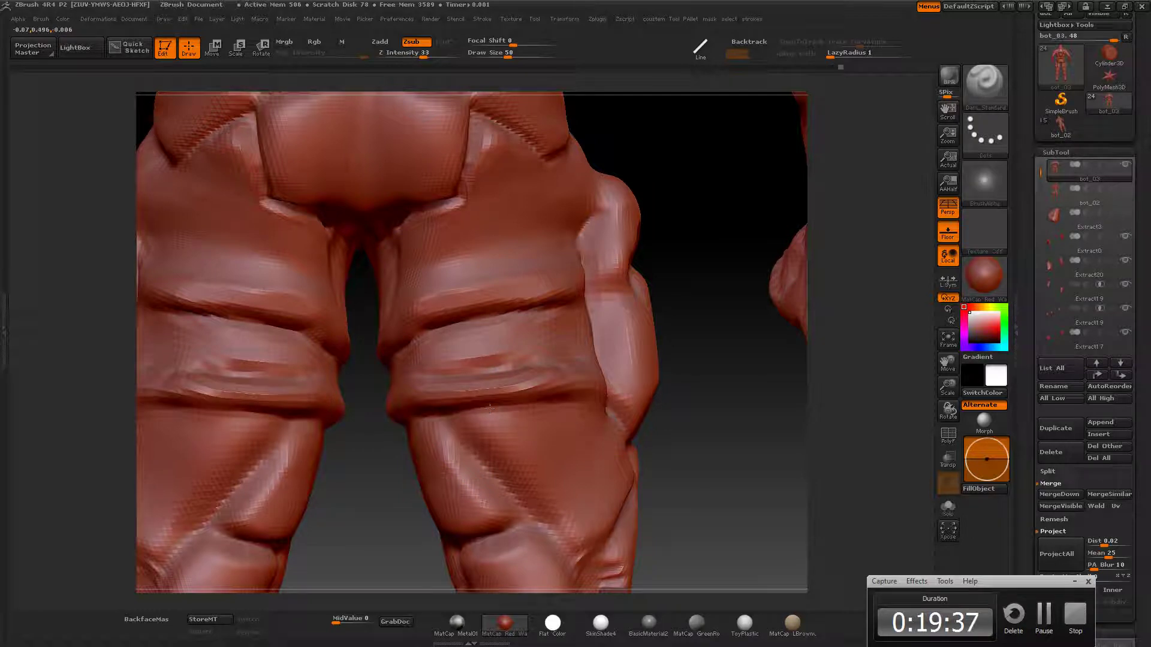
{"action": "left_click_drag", "start_coordinate": [403, 378], "coordinate": [349, 372]}
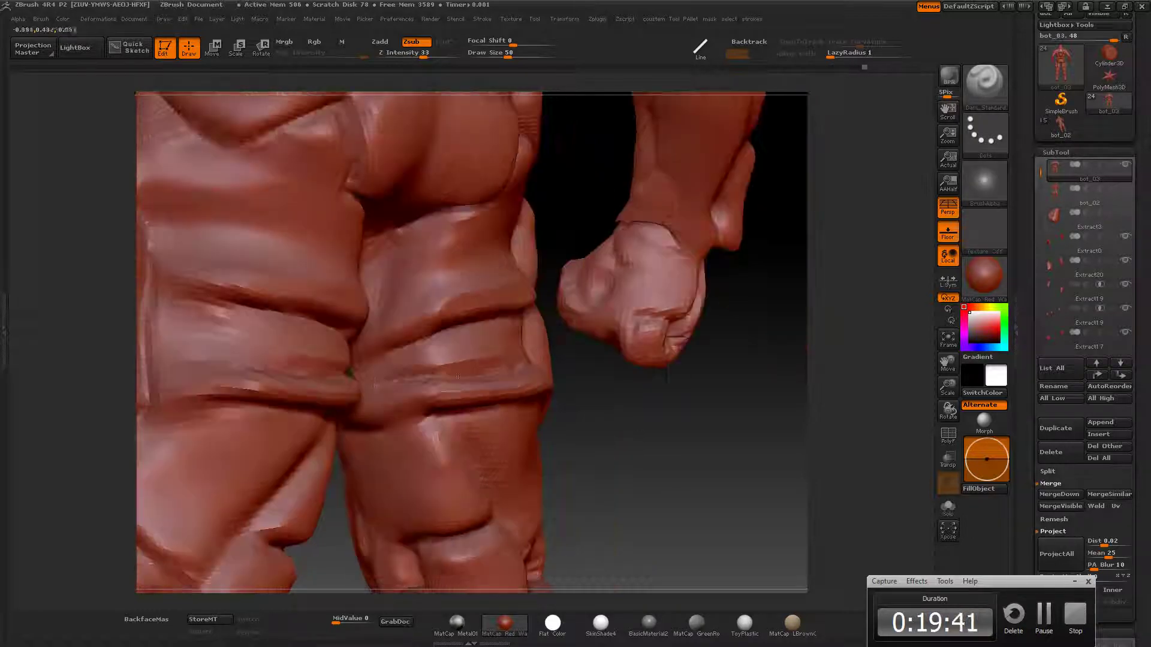
{"action": "left_click_drag", "start_coordinate": [457, 377], "coordinate": [449, 363]}
{"action": "key", "text": "f"}
{"action": "left_click_drag", "start_coordinate": [543, 360], "coordinate": [400, 354], "text": "alt"}
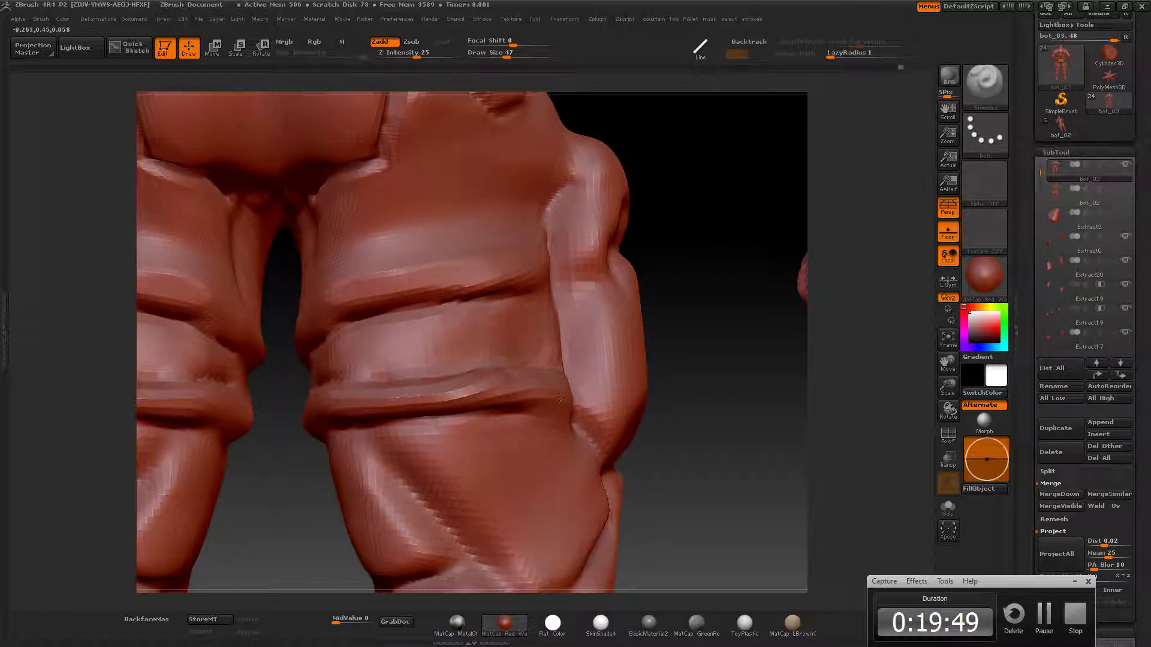
Carve a vertical crease into the lower leg plate and close in on the right thigh
{"action": "left_click_drag", "start_coordinate": [725, 377], "coordinate": [571, 396]}
{"action": "left_click_drag", "start_coordinate": [677, 480], "coordinate": [480, 359]}
{"action": "left_click_drag", "start_coordinate": [749, 360], "coordinate": [516, 375]}
{"action": "key", "text": "alt"}
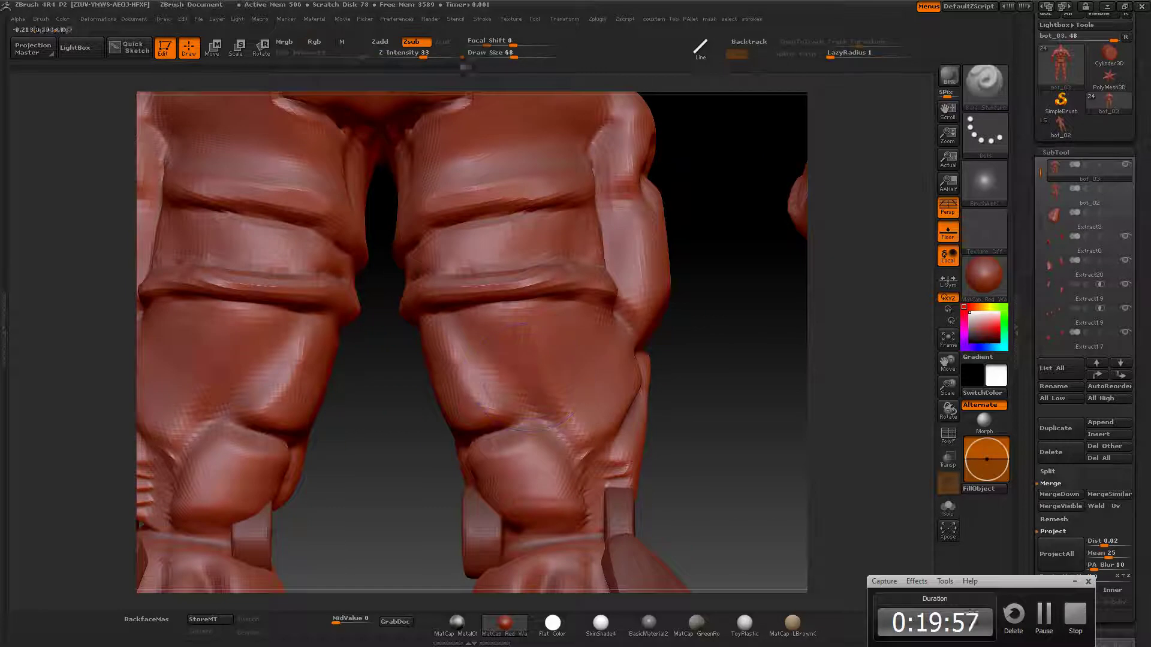
{"action": "mouse_move", "coordinate": [758, 381]}
{"action": "left_mouse_down", "text": "alt"}
{"action": "mouse_move", "coordinate": [766, 333]}
{"action": "mouse_move", "coordinate": [652, 381]}
{"action": "left_mouse_up", "text": "alt"}
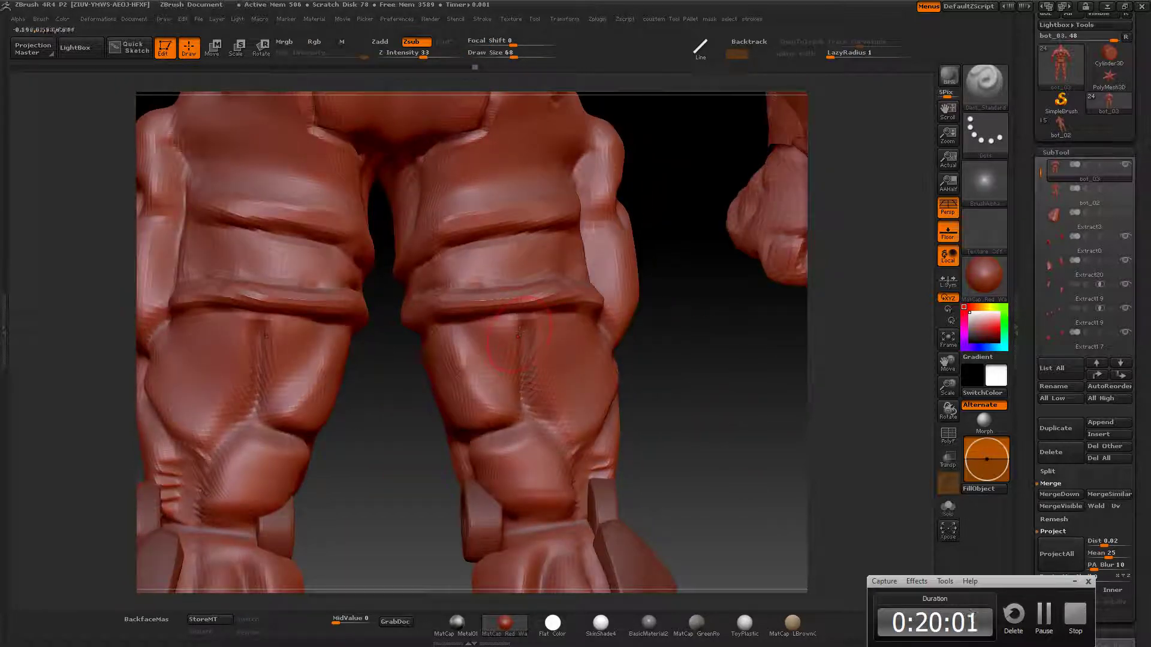
{"action": "left_click_drag", "start_coordinate": [519, 333], "coordinate": [539, 383], "text": "alt"}
Smooth the carved thigh recess, then orbit to a new angle on the legs
{"action": "key", "text": "b"}
{"action": "key", "text": "c"}
{"action": "key", "text": "t"}
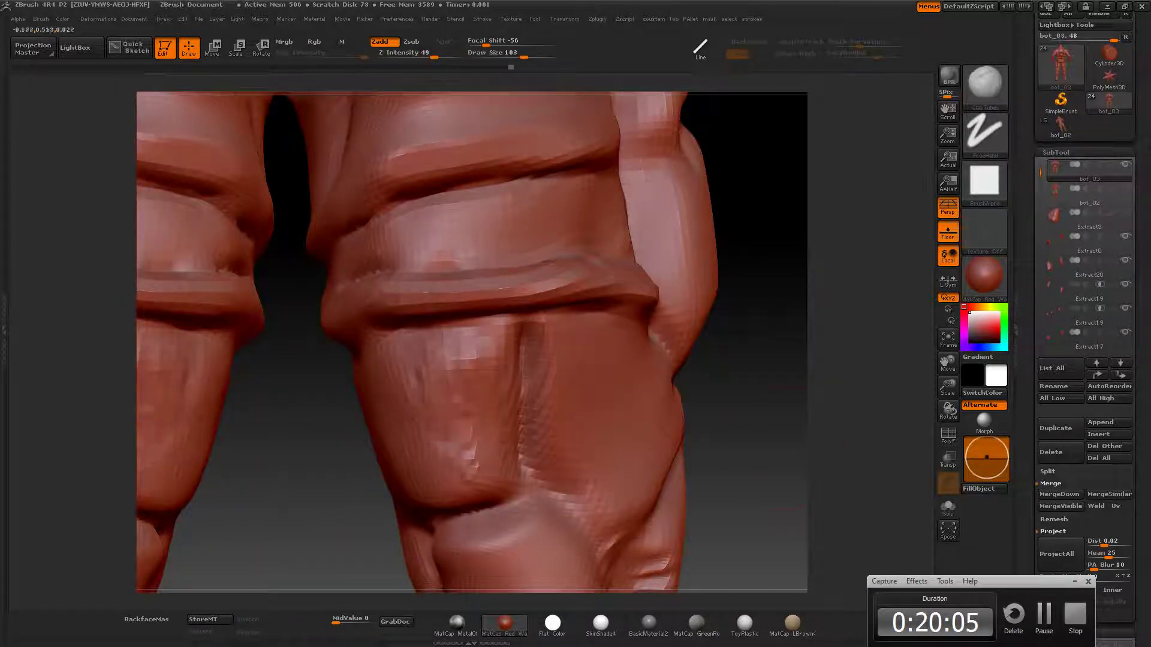
{"action": "key", "text": "f"}
{"action": "left_click_drag", "start_coordinate": [680, 391], "coordinate": [478, 310], "text": "alt"}
{"action": "key", "text": "b"}
{"action": "key", "text": "h"}
{"action": "key", "text": "p"}
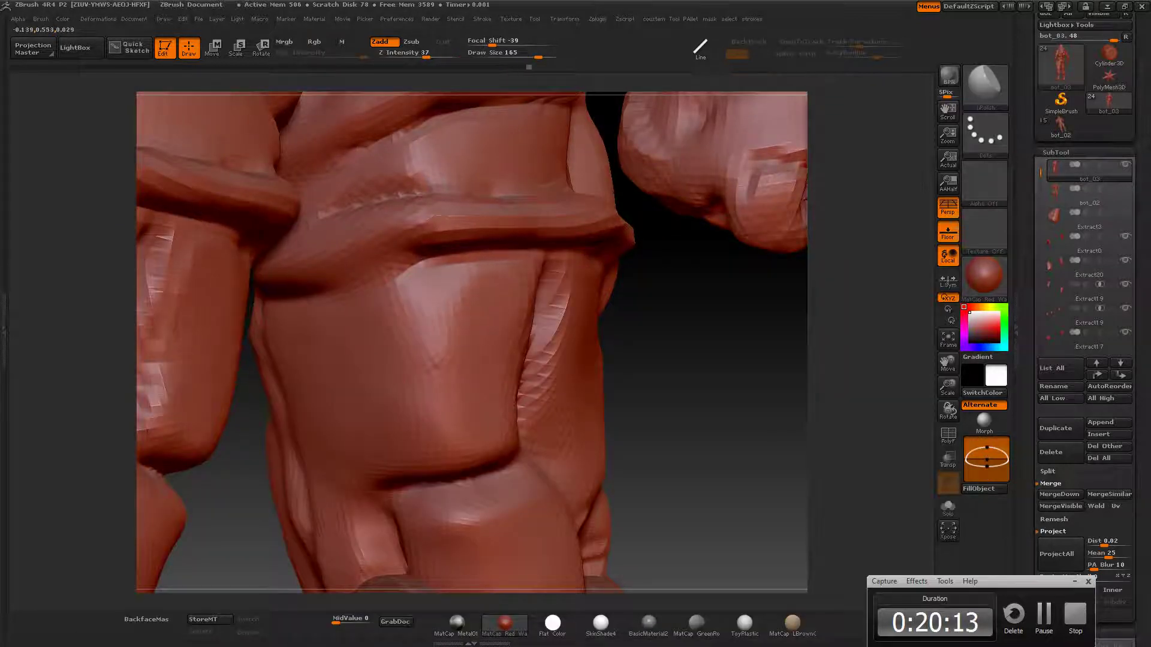
{"action": "left_click_drag", "start_coordinate": [446, 244], "coordinate": [448, 372]}
{"action": "left_click_drag", "start_coordinate": [368, 311], "coordinate": [411, 213]}
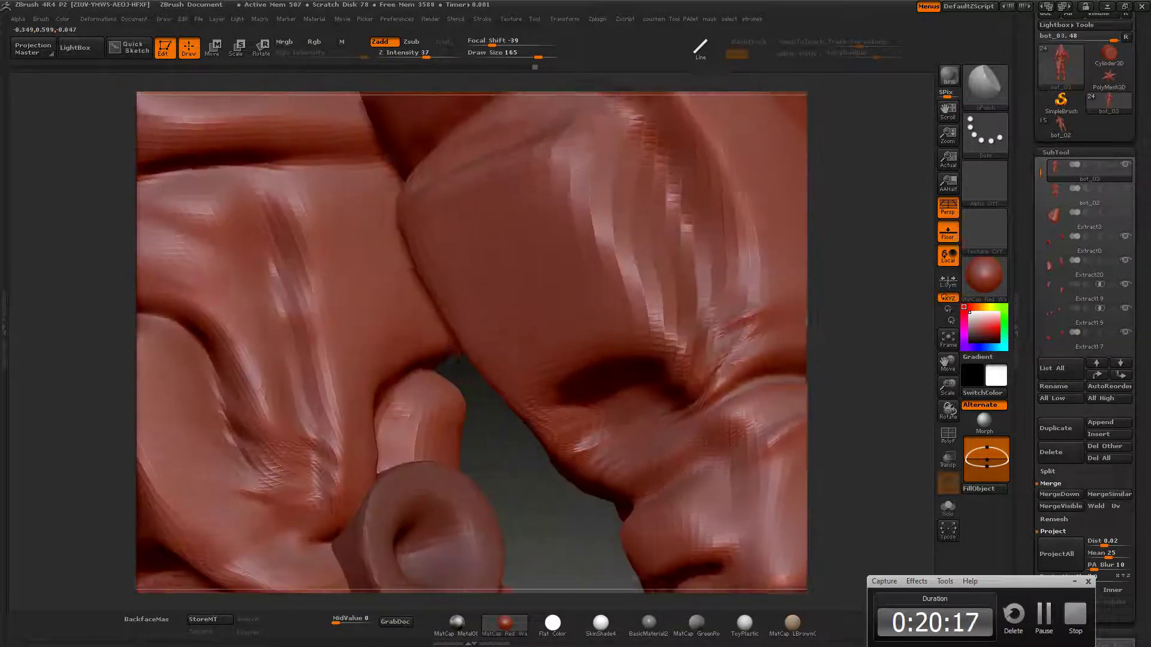
Rotate the view between the legs while cycling the Dam_Standard and ClayTubes brushes
{"action": "key", "text": "b"}
{"action": "key", "text": "d"}
{"action": "key", "text": "s"}
{"action": "key", "text": "b"}
{"action": "key", "text": "c"}
{"action": "key", "text": "t"}
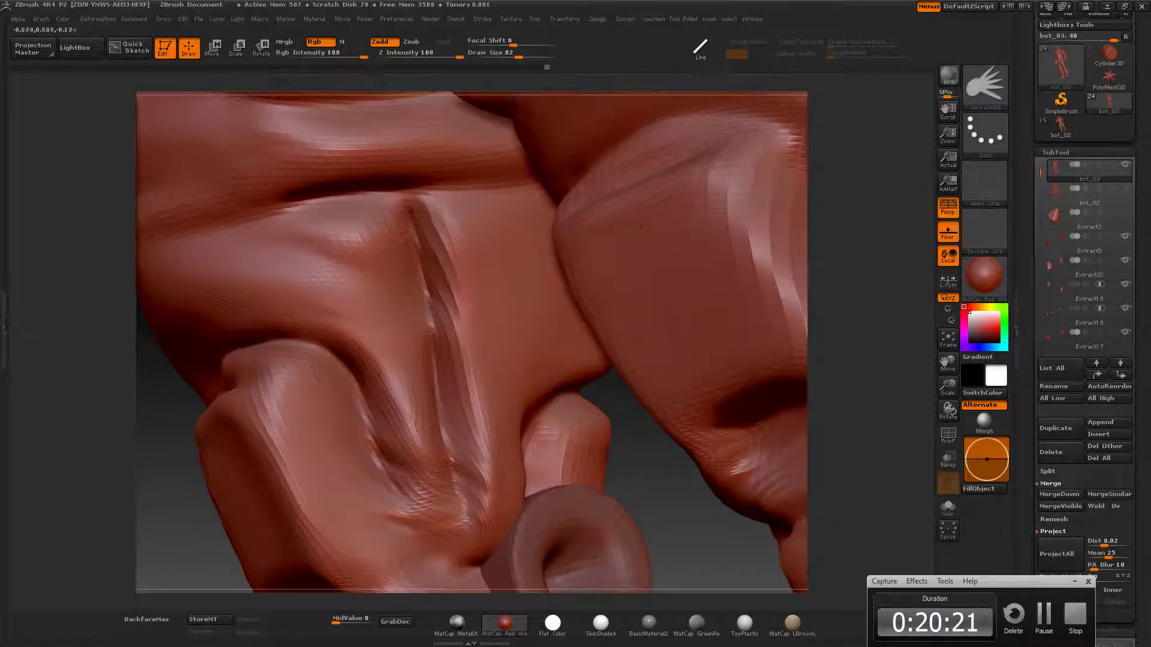
{"action": "mouse_move", "coordinate": [440, 244]}
{"action": "left_mouse_down"}
{"action": "mouse_move", "coordinate": [462, 280]}
{"action": "mouse_move", "coordinate": [423, 252]}
{"action": "mouse_move", "coordinate": [554, 341]}
{"action": "left_mouse_up"}
Carve a Dam_Standard groove along the thigh crease
{"action": "key", "text": "b"}
{"action": "key", "text": "c"}
{"action": "key", "text": "t"}
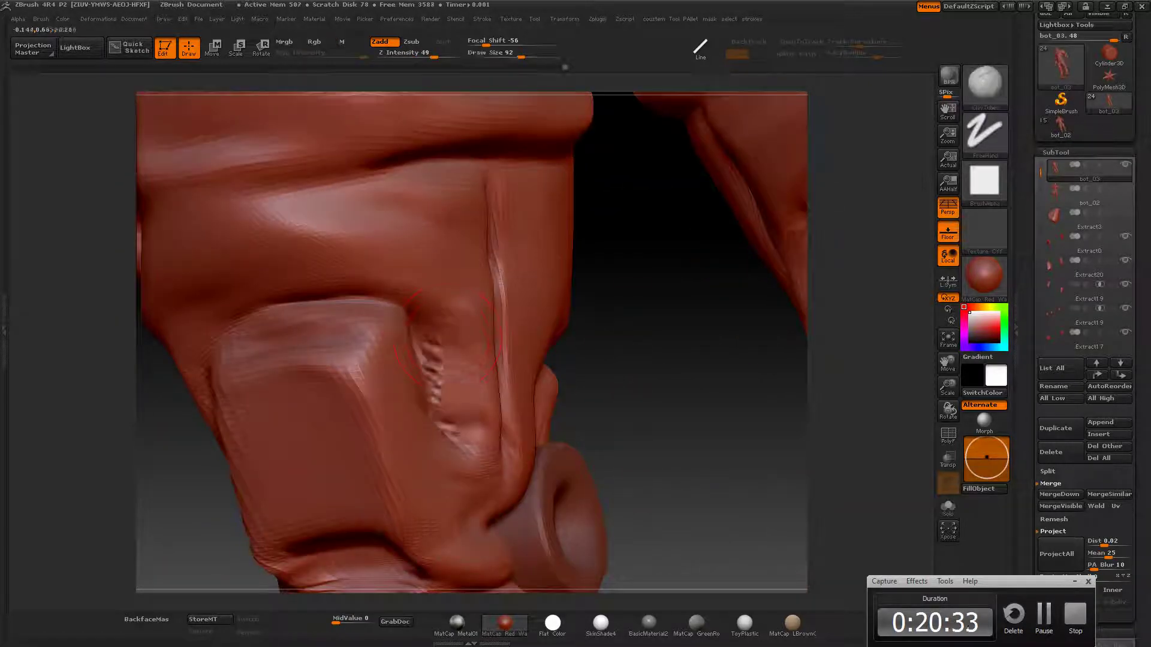
{"action": "key", "text": "b"}
{"action": "key", "text": "d"}
{"action": "key", "text": "s"}
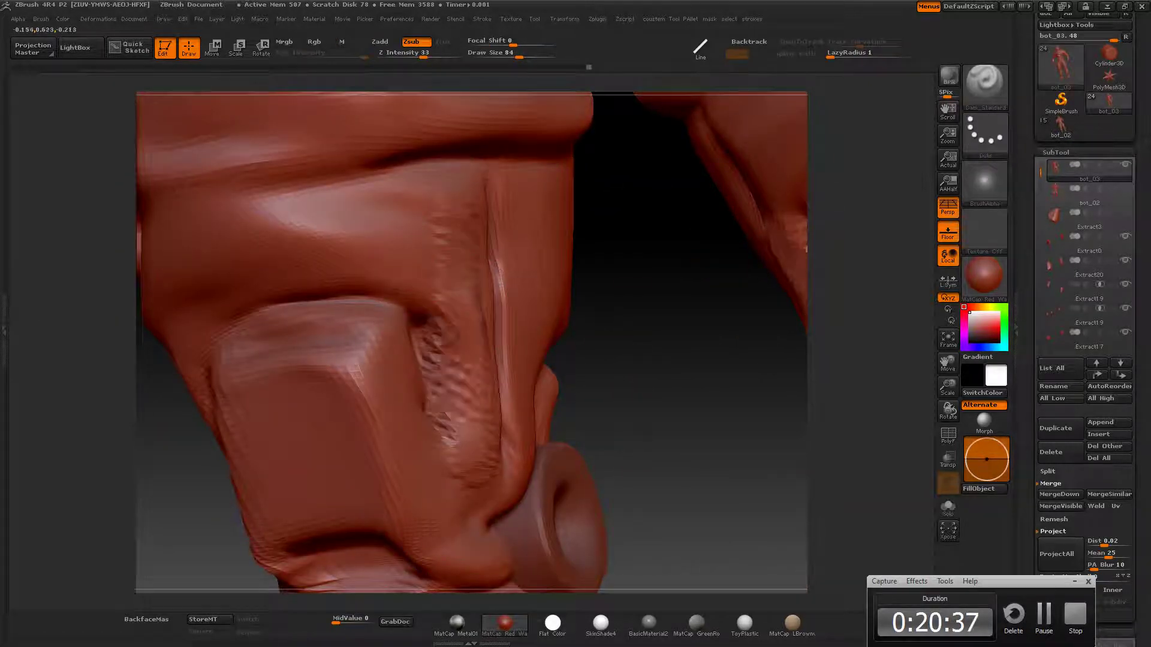
{"action": "mouse_move", "coordinate": [419, 320]}
{"action": "left_mouse_down"}
{"action": "mouse_move", "coordinate": [454, 489]}
{"action": "mouse_move", "coordinate": [464, 369]}
{"action": "left_mouse_up"}
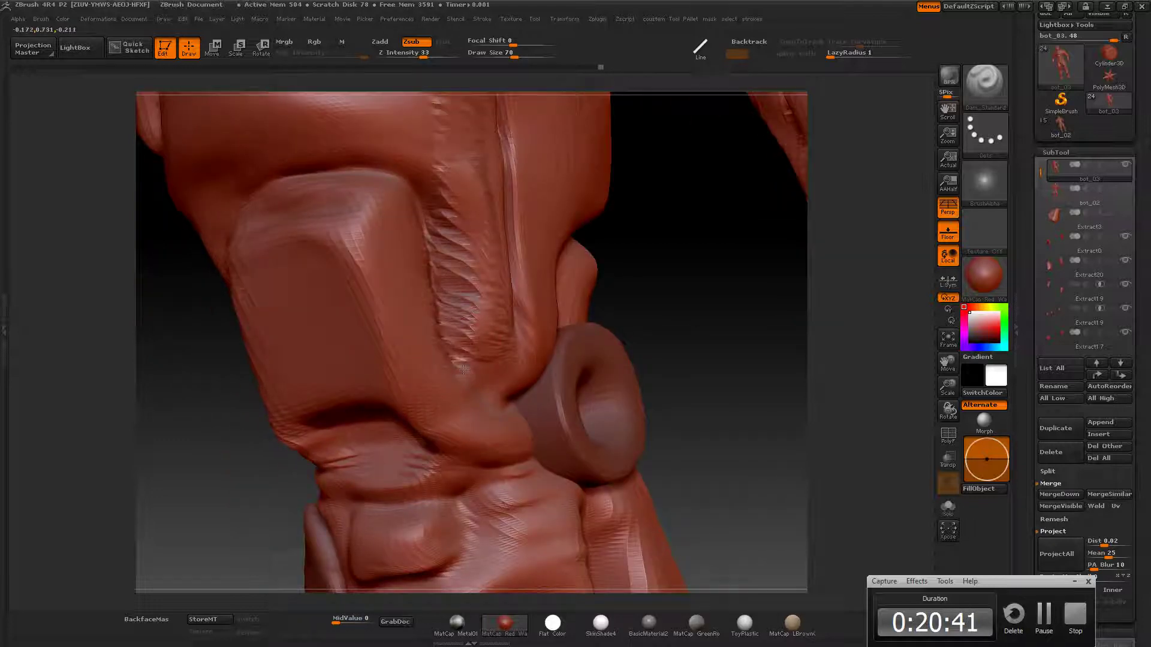
Bring the upper leg into view and zoom in closely on the leg fold
{"action": "left_click_drag", "start_coordinate": [645, 393], "coordinate": [455, 217]}
{"action": "key", "text": "b"}
{"action": "key", "text": "c"}
{"action": "key", "text": "l"}
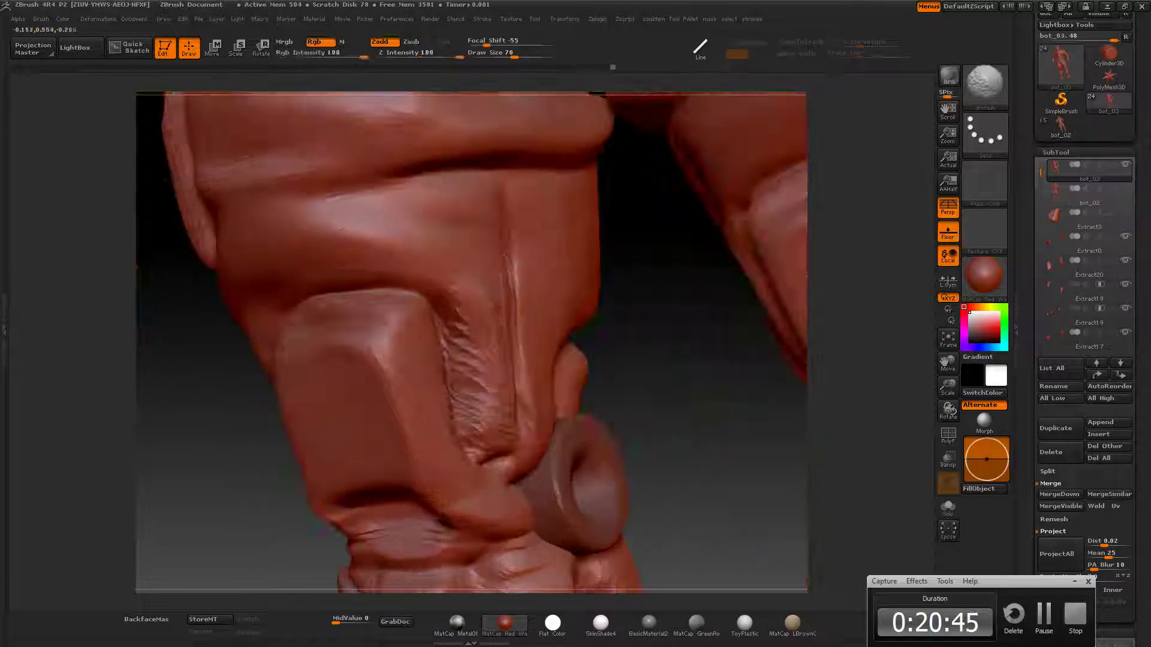
{"action": "key", "text": "b"}
{"action": "key", "text": "d"}
{"action": "key", "text": "s"}
{"action": "mouse_move", "coordinate": [467, 371]}
{"action": "left_mouse_down"}
{"action": "mouse_move", "coordinate": [532, 317]}
{"action": "mouse_move", "coordinate": [518, 468]}
{"action": "left_mouse_up"}
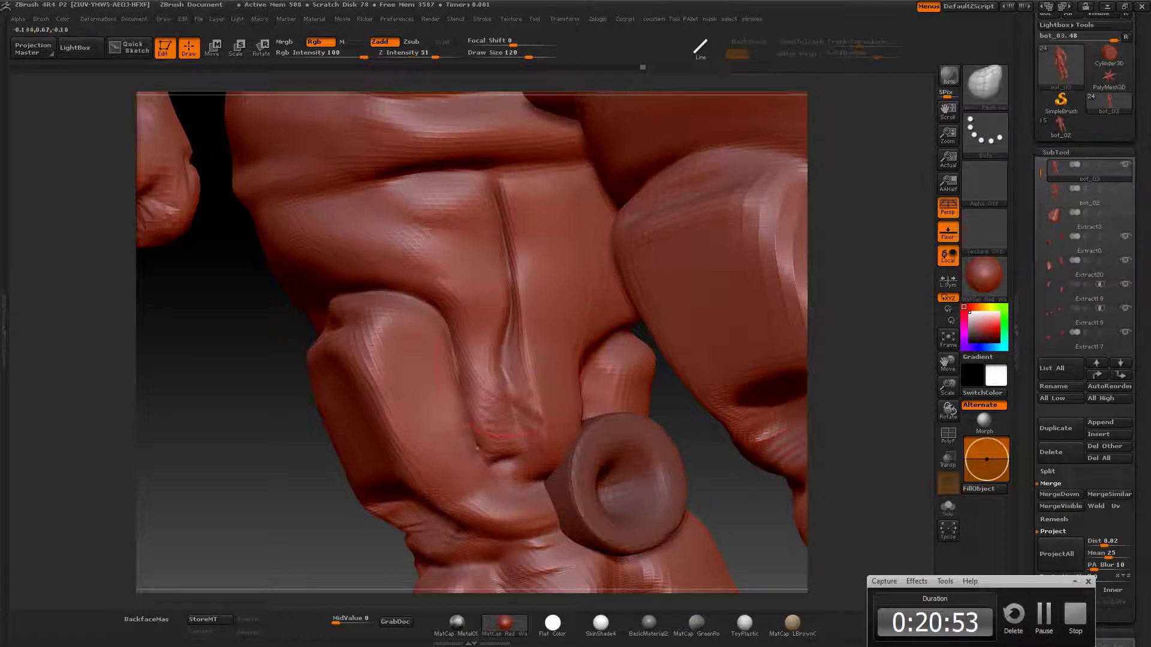
{"action": "left_click_drag", "start_coordinate": [503, 368], "coordinate": [498, 327], "text": "alt"}
Re-sculpt the groove running down the leg fold with the ClayLine brush
{"action": "key", "text": "b"}
{"action": "key", "text": "c"}
{"action": "key", "text": "l"}
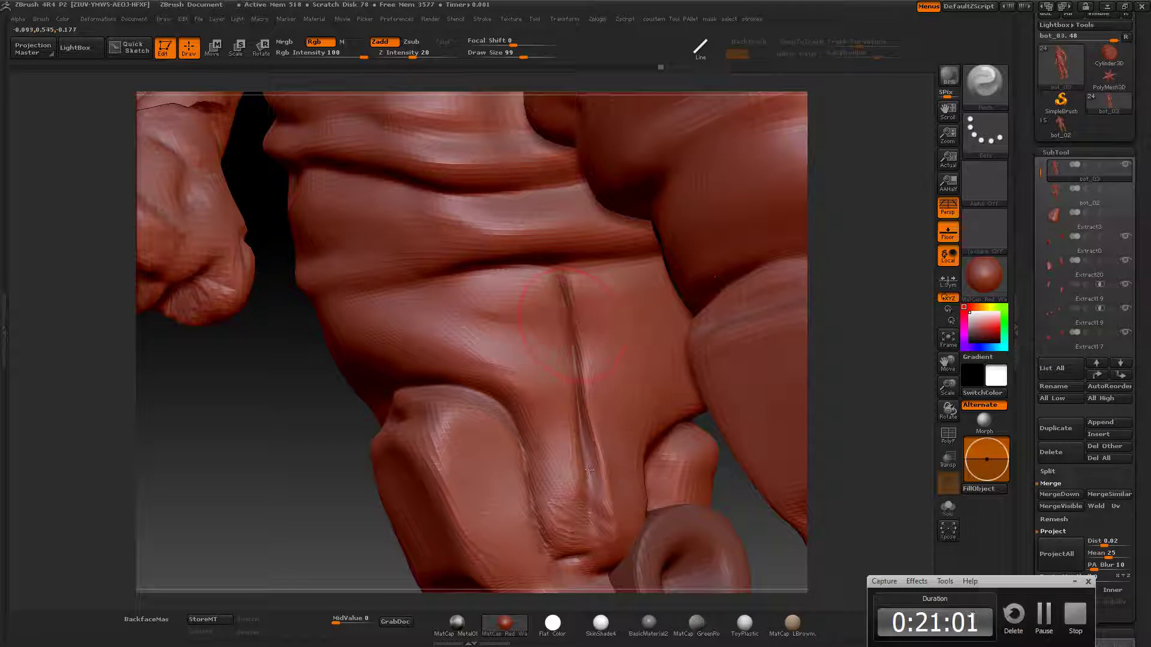
{"action": "left_click_drag", "start_coordinate": [589, 471], "coordinate": [562, 301]}
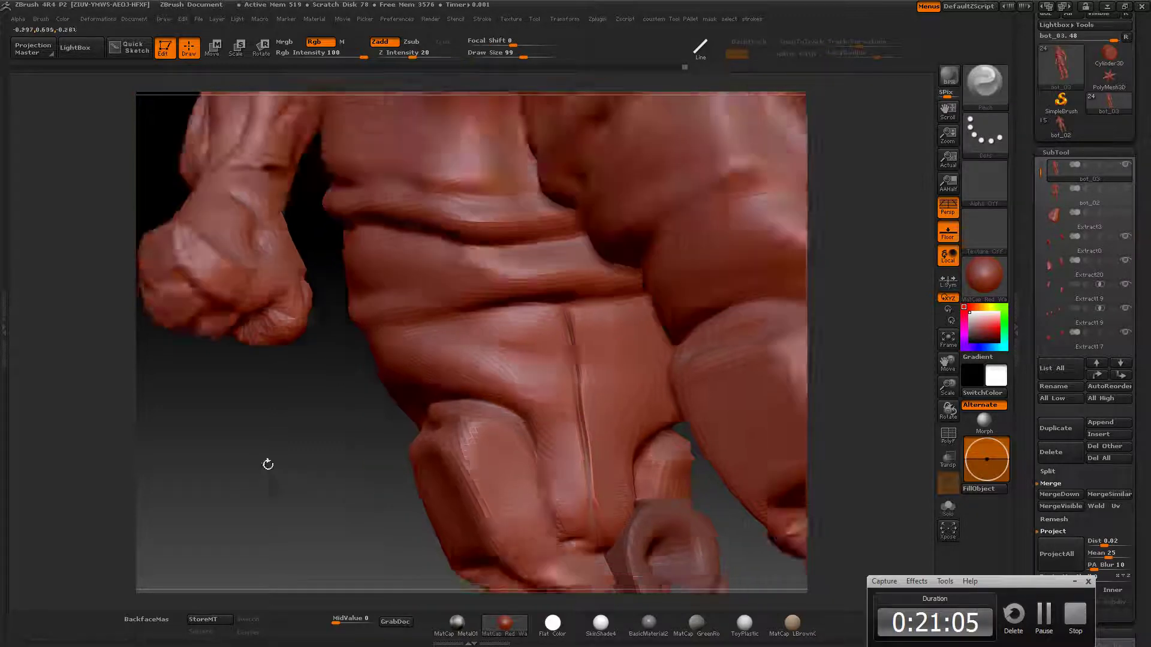
Sharpen the edge of the knee plate with the Pinch brush
{"action": "left_click_drag", "start_coordinate": [267, 465], "coordinate": [641, 452]}
{"action": "key", "text": "b"}
{"action": "key", "text": "d"}
{"action": "key", "text": "s"}
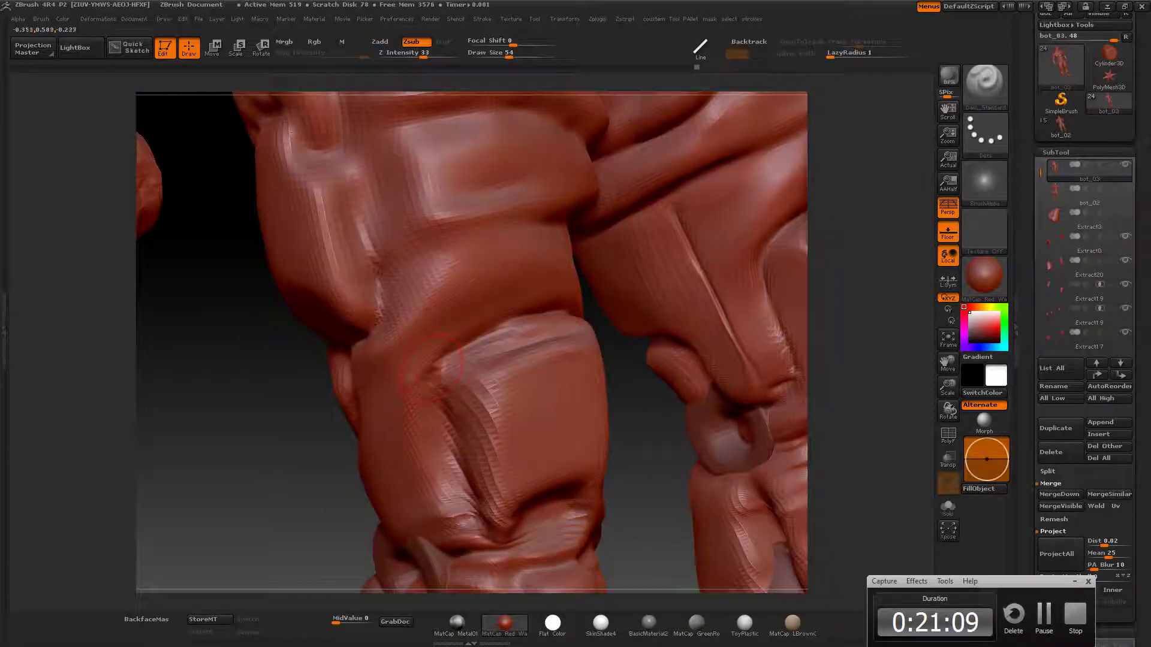
{"action": "key", "text": "b"}
{"action": "key", "text": "p"}
{"action": "key", "text": "i"}
{"action": "left_click_drag", "start_coordinate": [457, 371], "coordinate": [479, 515]}
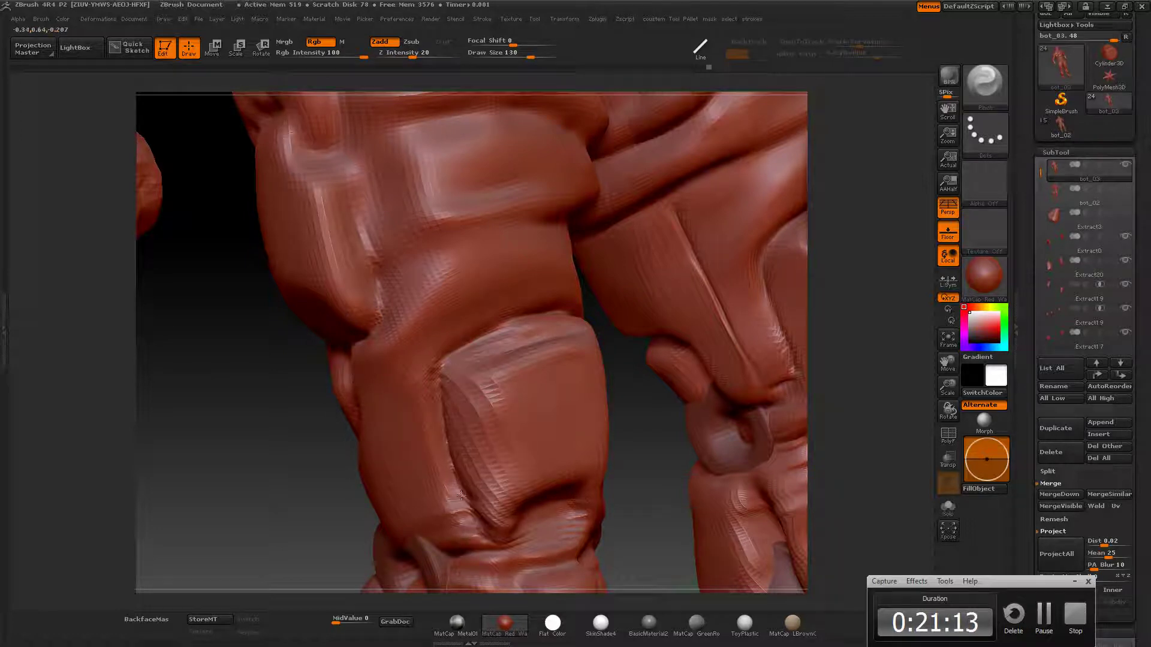
Carve Dam_Standard along the knee plate edge, enlarge the brush, and zoom out
{"action": "key", "text": "b"}
{"action": "key", "text": "d"}
{"action": "key", "text": "s"}
{"action": "left_click_drag", "start_coordinate": [270, 419], "coordinate": [490, 389]}
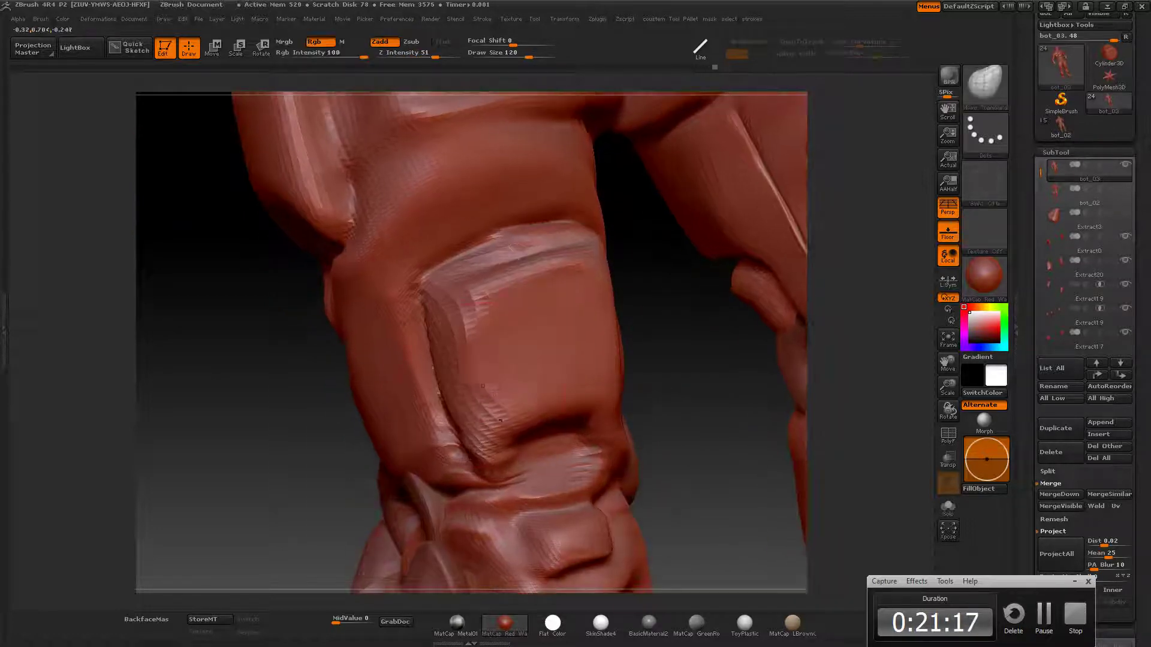
{"action": "key", "text": "bracketright"}
{"action": "mouse_move", "coordinate": [336, 359]}
{"action": "left_mouse_down"}
{"action": "mouse_move", "coordinate": [395, 365]}
{"action": "mouse_move", "coordinate": [432, 336]}
{"action": "mouse_move", "coordinate": [483, 369]}
{"action": "left_mouse_up"}
Select the MoveTopological brush and rotate in closer on the knee
{"action": "key", "text": "b"}
{"action": "key", "text": "d"}
{"action": "key", "text": "s"}
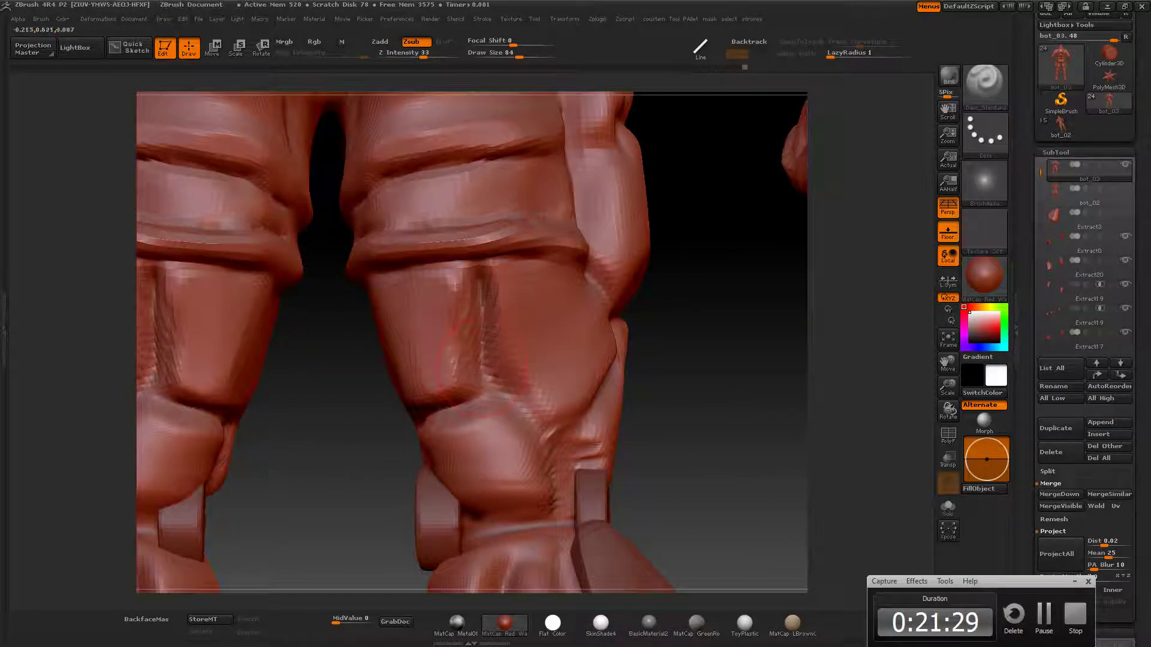
{"action": "key", "text": "b"}
{"action": "key", "text": "m"}
{"action": "key", "text": "t"}
{"action": "left_click_drag", "start_coordinate": [573, 386], "coordinate": [827, 372]}
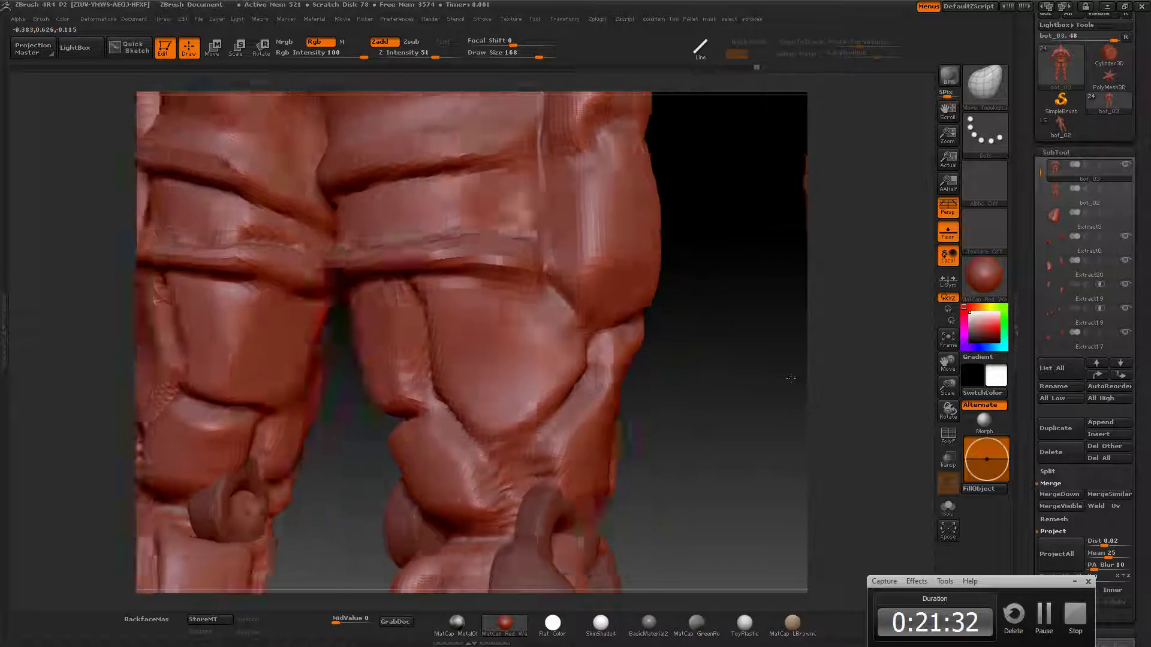
Frame the robot, review both knees and shoulder, and compare with the concept art
{"action": "key", "text": "b"}
{"action": "key", "text": "d"}
{"action": "key", "text": "s"}
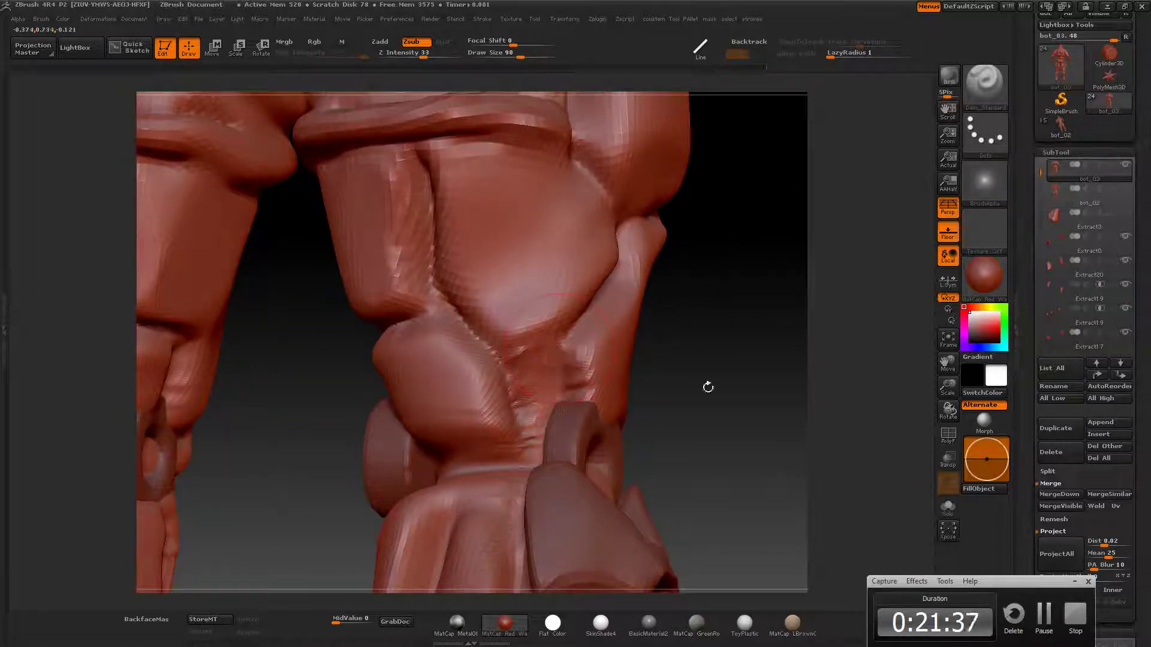
{"action": "key", "text": "f"}
{"action": "mouse_move", "coordinate": [708, 388]}
{"action": "left_mouse_down", "text": "alt"}
{"action": "mouse_move", "coordinate": [744, 286]}
{"action": "mouse_move", "coordinate": [833, 342]}
{"action": "mouse_move", "coordinate": [700, 396]}
{"action": "left_mouse_up", "text": "alt"}
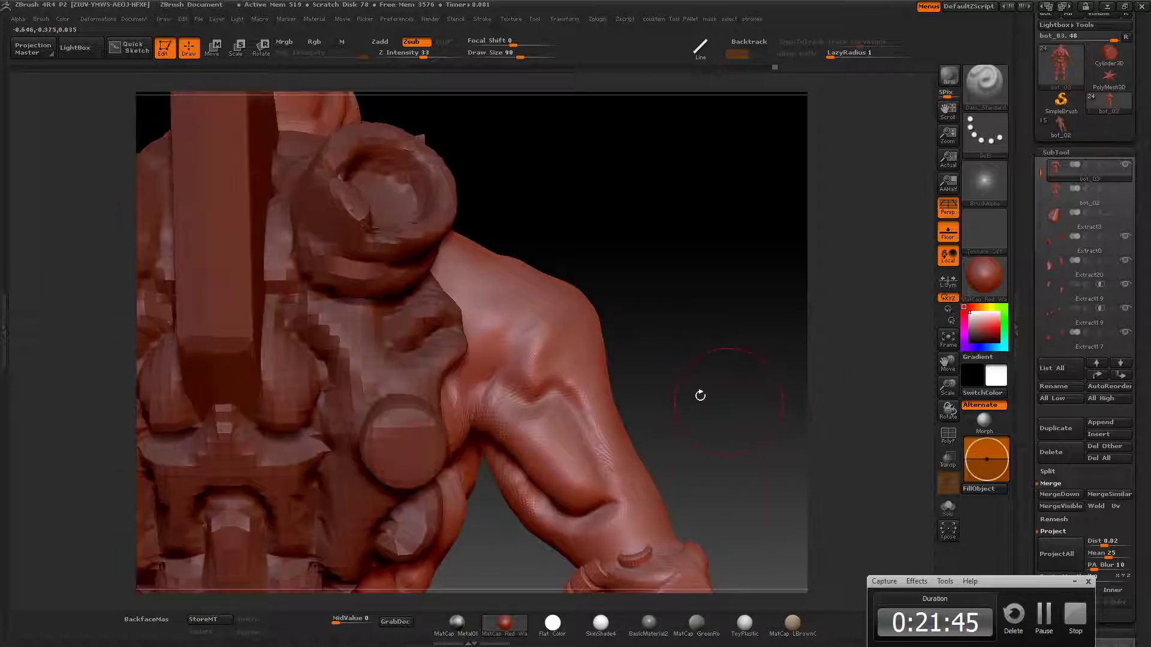
{"action": "mouse_move", "coordinate": [634, 494]}
{"action": "left_mouse_down"}
{"action": "mouse_move", "coordinate": [676, 319]}
{"action": "mouse_move", "coordinate": [483, 318]}
{"action": "mouse_move", "coordinate": [599, 360]}
{"action": "left_mouse_up"}
{"action": "key", "text": "alt+Tab"}
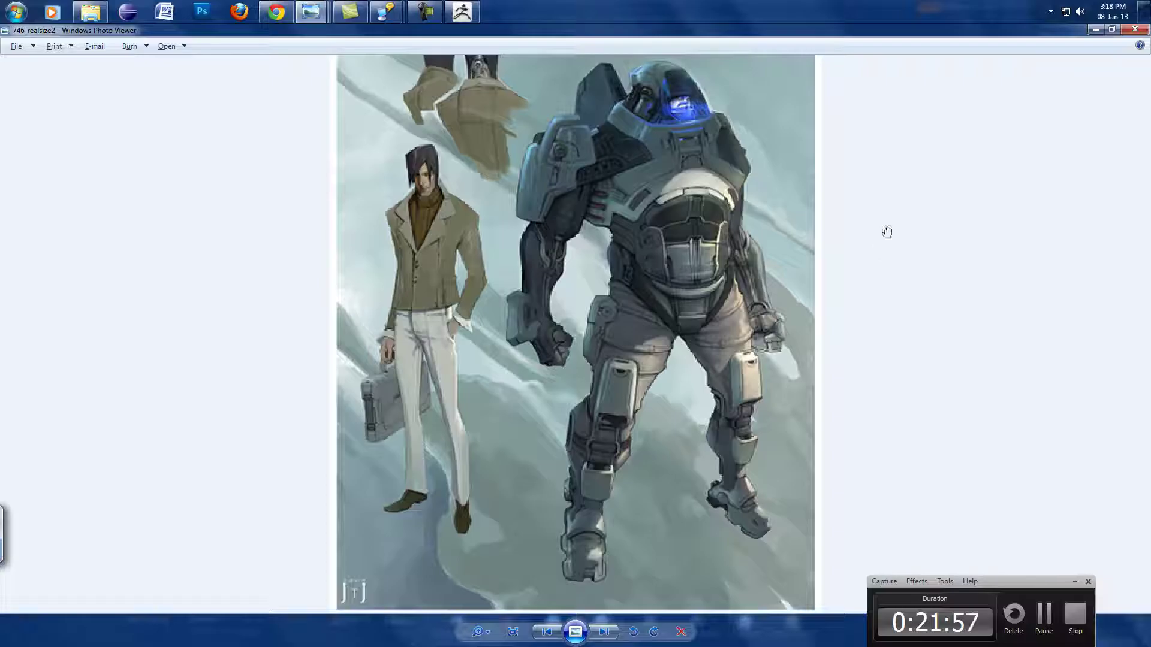
{"action": "key", "text": "alt+Tab"}
{"action": "key", "text": "alt+Tab"}
{"action": "key", "text": "alt+Tab"}
{"action": "key", "text": "alt+Tab"}
{"action": "key", "text": "alt+Tab"}
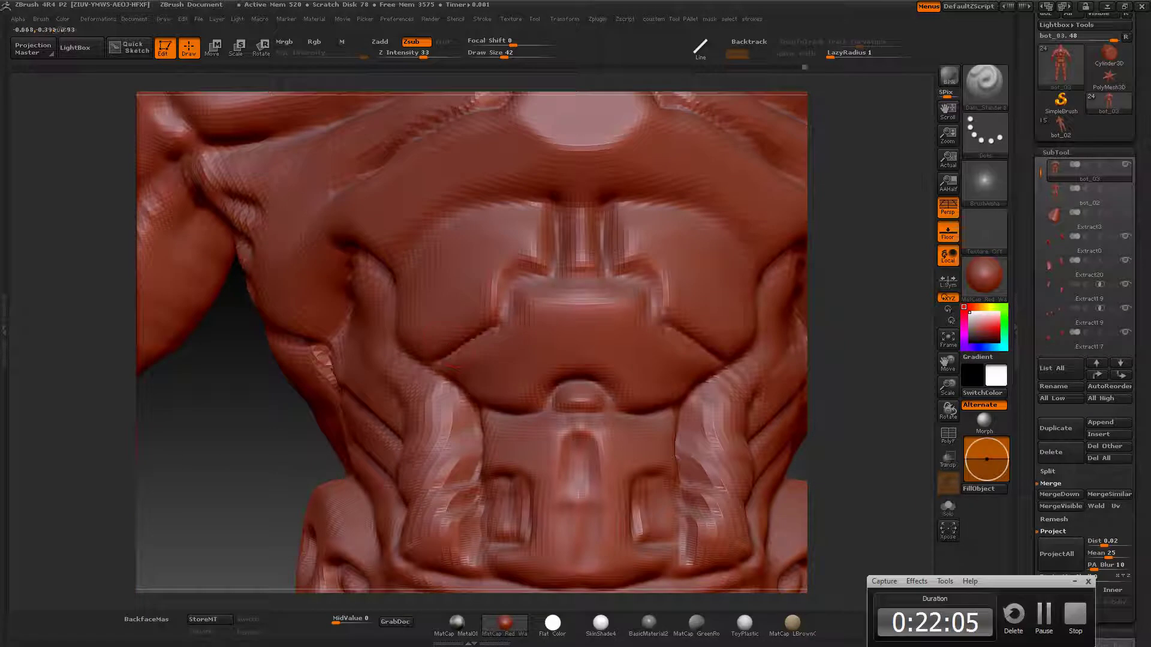
Orbit the view from the chest down to the lower torso
{"action": "left_click", "coordinate": [1075, 582]}
{"action": "left_click_drag", "start_coordinate": [887, 389], "coordinate": [864, 348]}
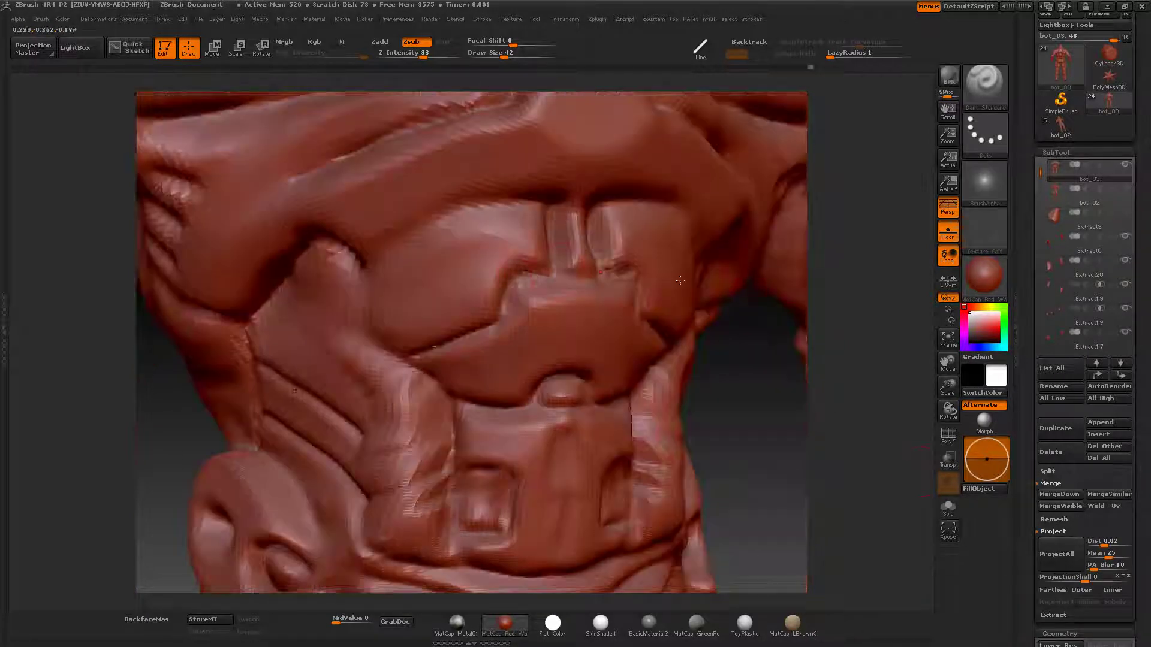
{"action": "left_click_drag", "start_coordinate": [614, 265], "coordinate": [542, 401]}
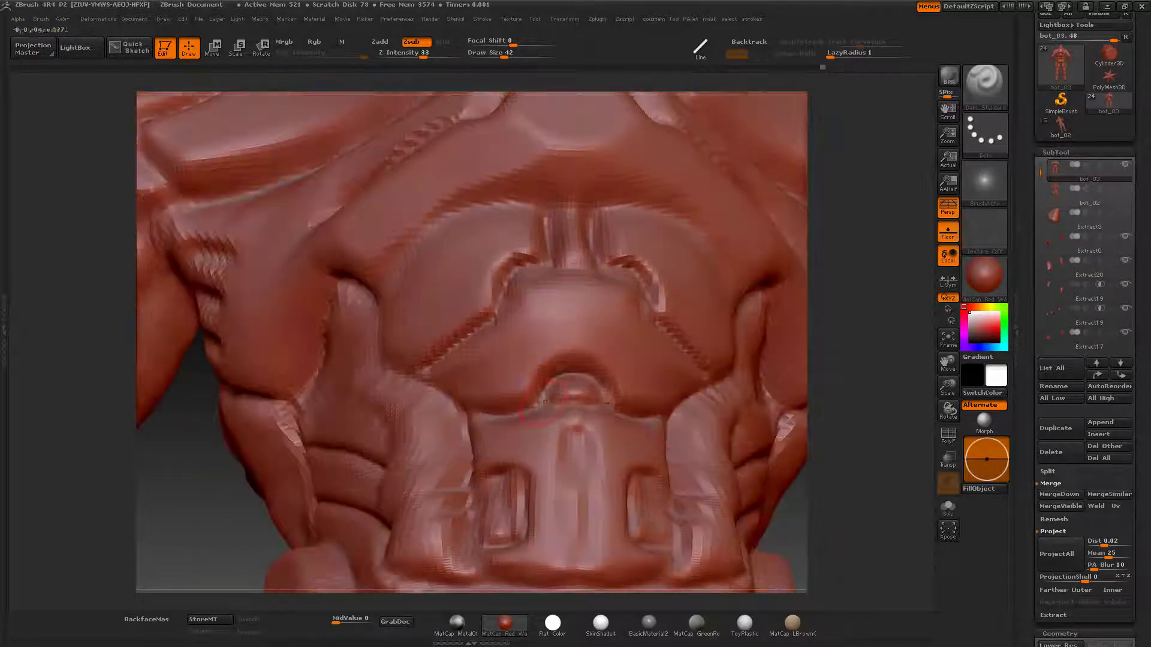
{"action": "left_click_drag", "start_coordinate": [851, 514], "coordinate": [655, 437]}
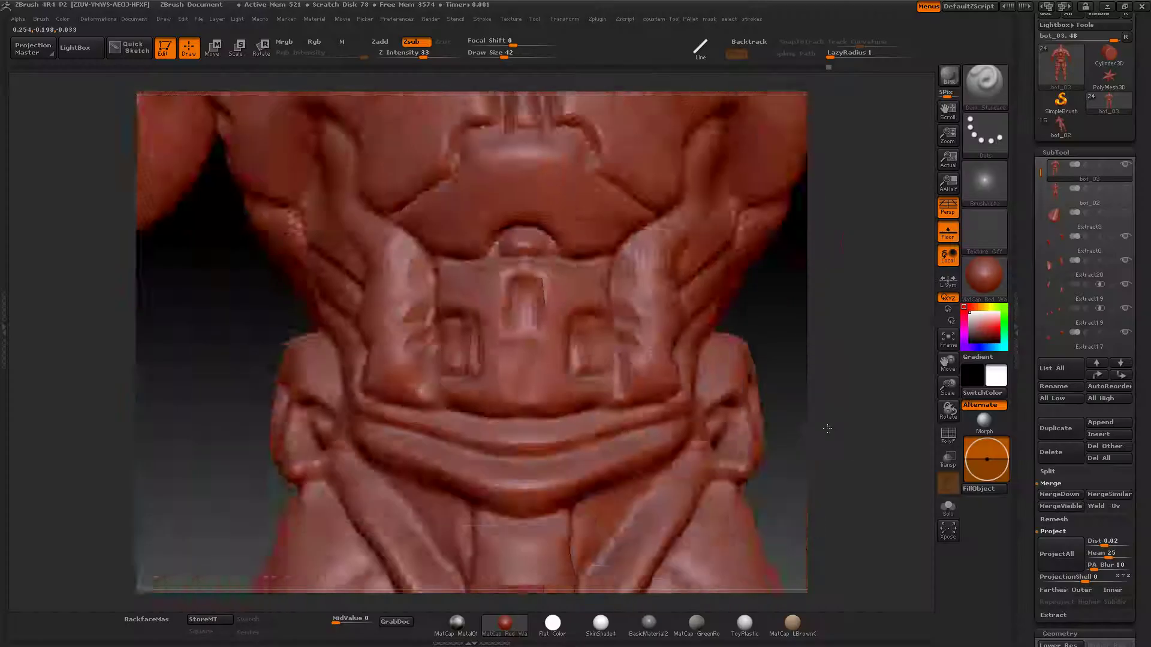
{"action": "mouse_move", "coordinate": [848, 360]}
{"action": "left_mouse_down"}
{"action": "mouse_move", "coordinate": [904, 238]}
{"action": "mouse_move", "coordinate": [593, 307]}
{"action": "left_mouse_up"}
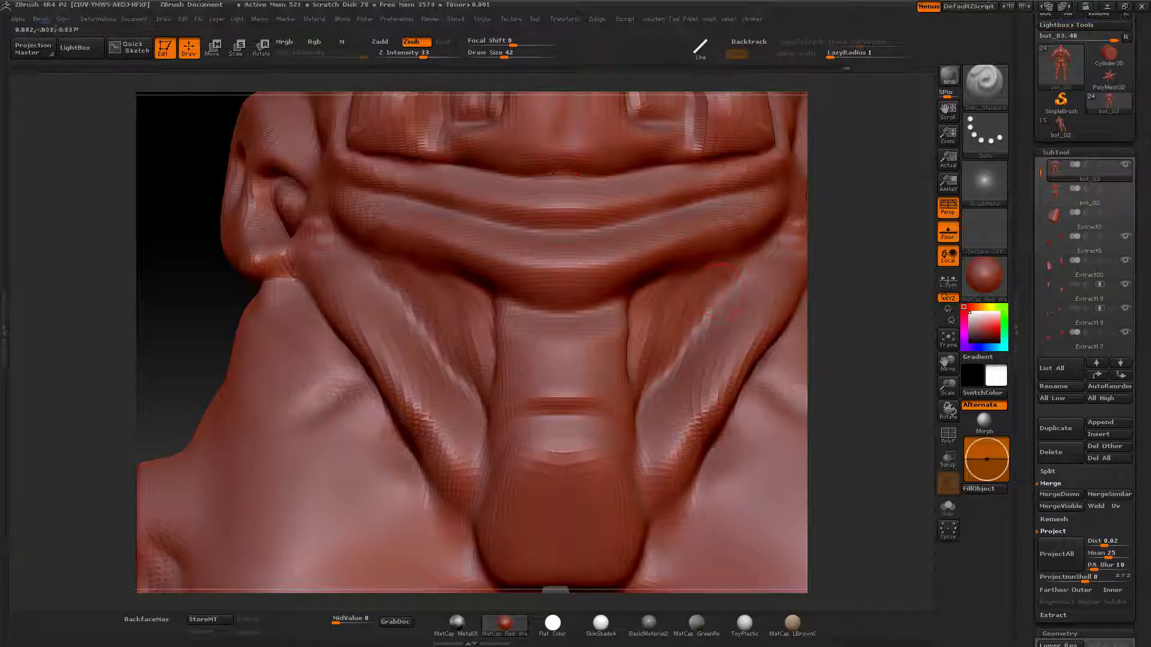
Pick hPolish then Dam_Standard, comparing the waist against the concept art
{"action": "key", "text": "b"}
{"action": "key", "text": "h"}
{"action": "key", "text": "p"}
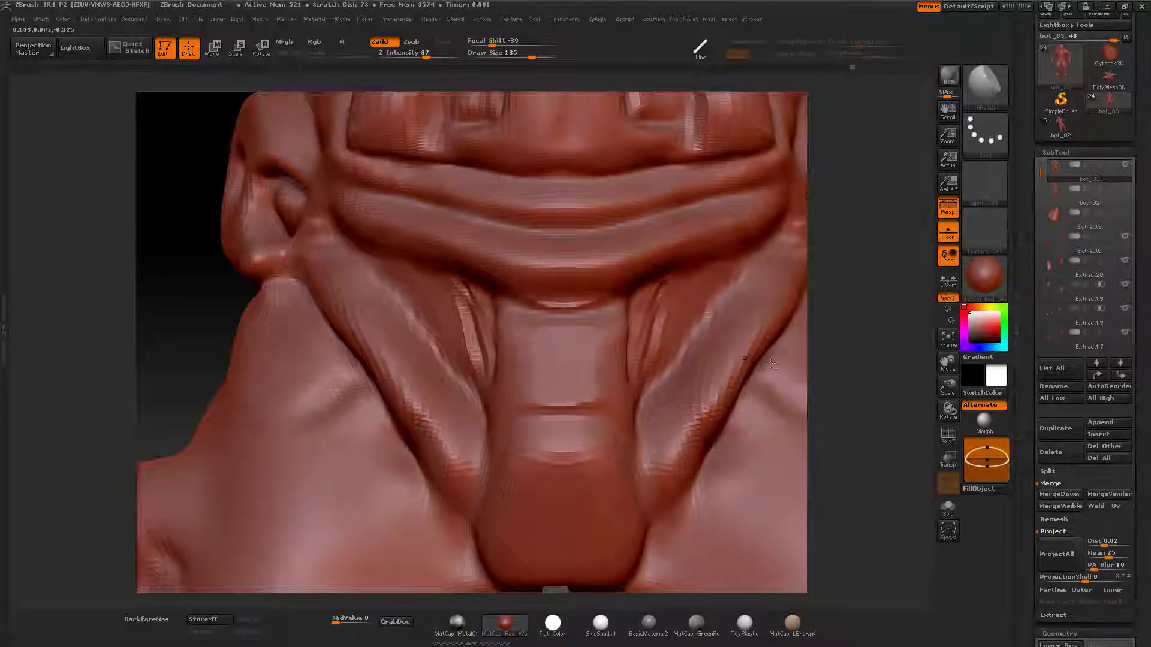
{"action": "key", "text": "b"}
{"action": "key", "text": "d"}
{"action": "key", "text": "s"}
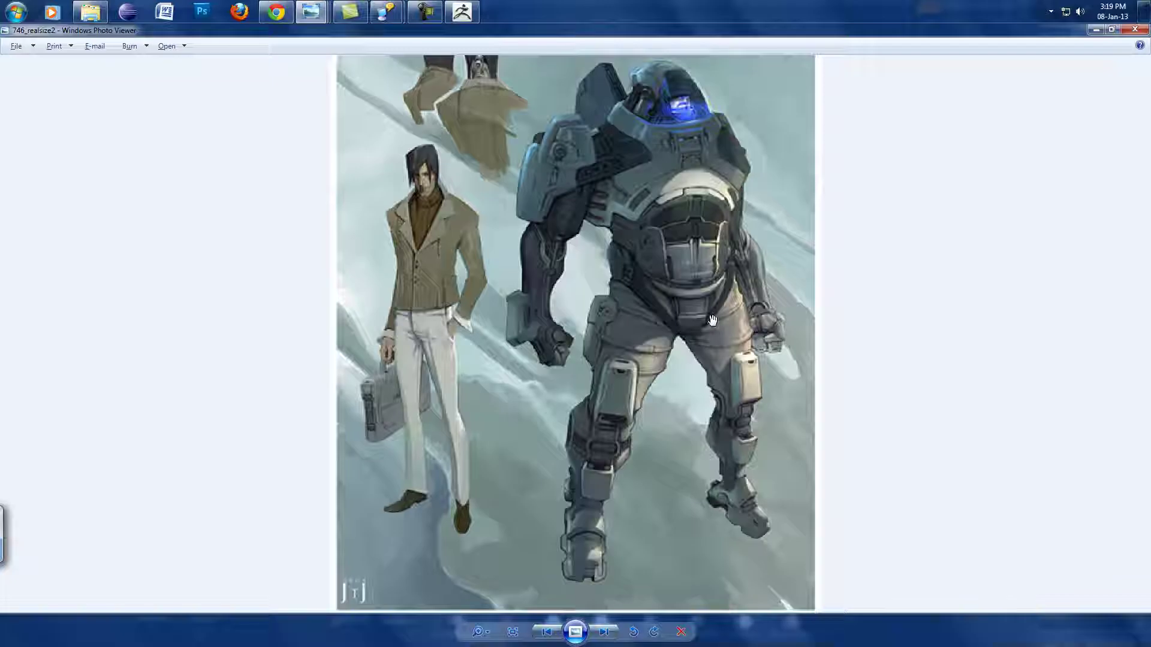
{"action": "key", "text": "alt+Tab"}
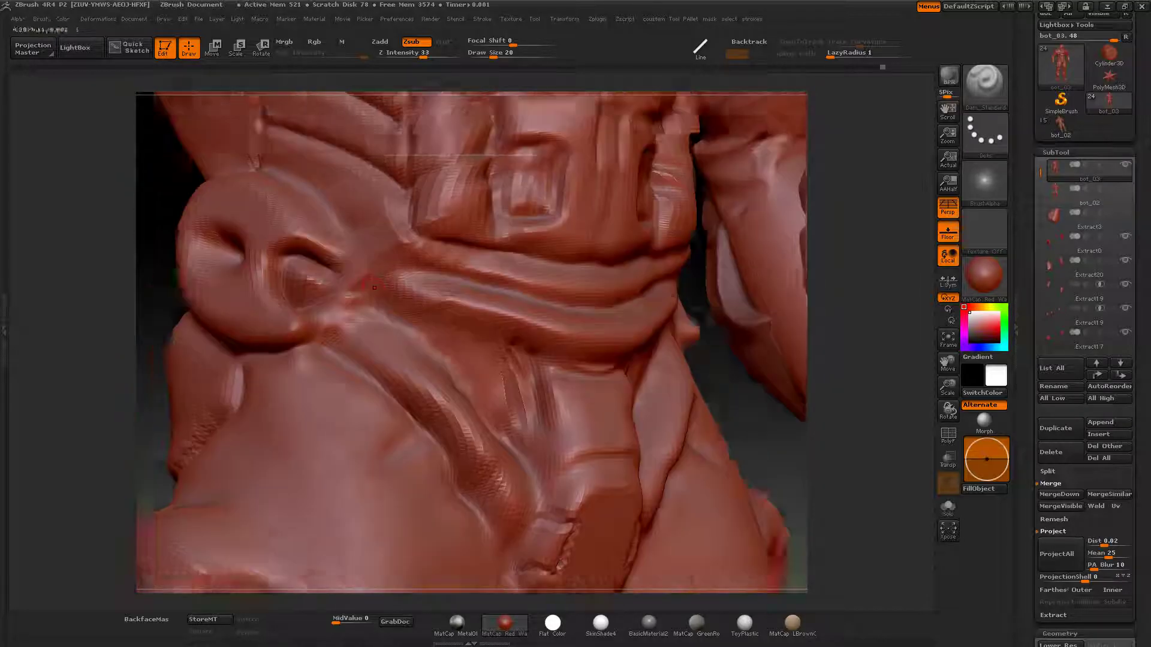
{"action": "left_click_drag", "start_coordinate": [374, 287], "coordinate": [442, 334]}
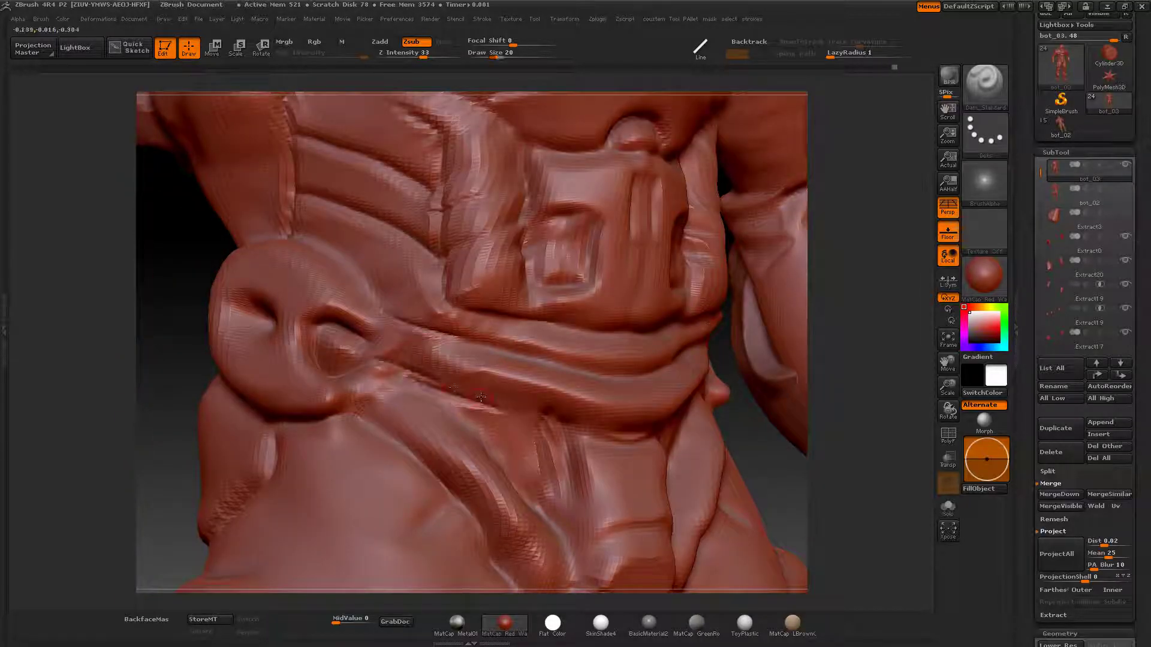
{"action": "key", "text": "alt+Tab"}
{"action": "key", "text": "alt+Tab"}
{"action": "key", "text": "alt+Tab"}
{"action": "key", "text": "alt+Tab"}
{"action": "left_click_drag", "start_coordinate": [836, 343], "coordinate": [838, 346]}
{"action": "key", "text": "alt+Tab"}
{"action": "key", "text": "alt+Tab"}
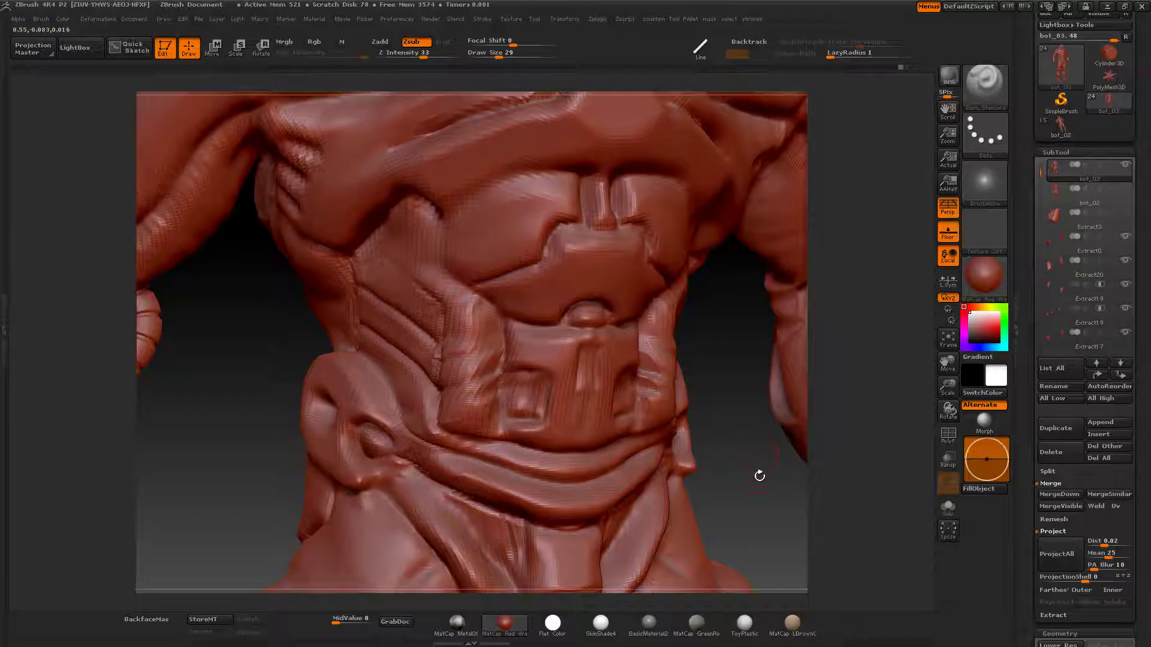
Enlarge the brush to about 42 and view the belt from the side
{"action": "left_click_drag", "start_coordinate": [758, 465], "coordinate": [757, 527]}
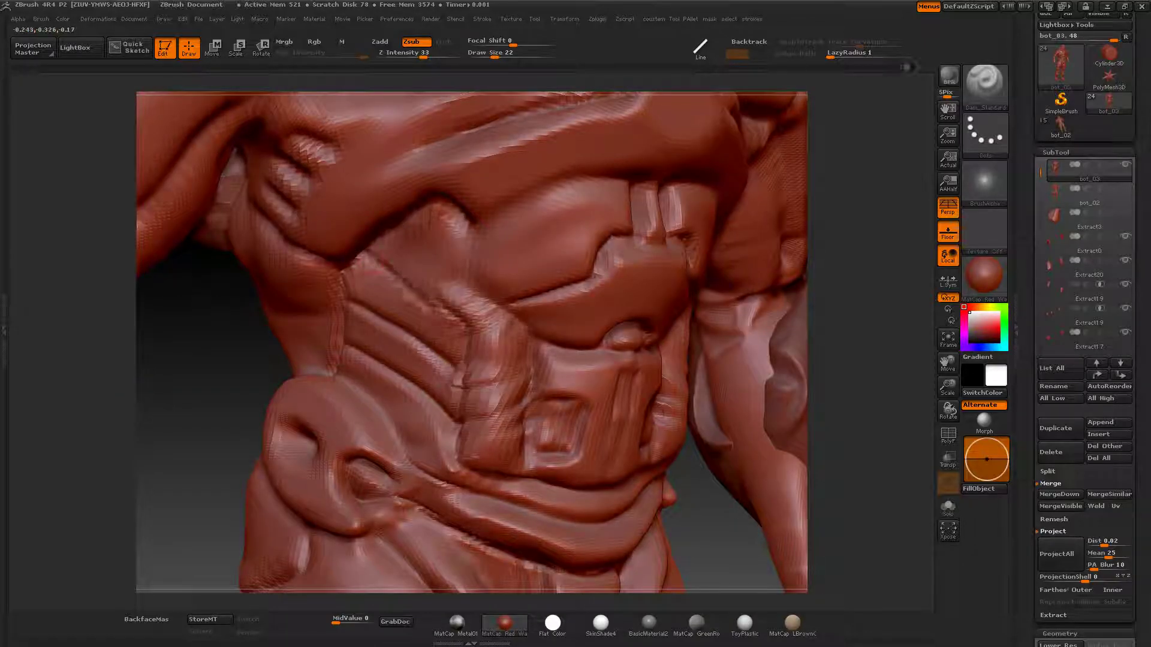
{"action": "mouse_move", "coordinate": [632, 178]}
{"action": "left_mouse_down"}
{"action": "mouse_move", "coordinate": [832, 245]}
{"action": "mouse_move", "coordinate": [599, 393]}
{"action": "mouse_move", "coordinate": [477, 273]}
{"action": "left_mouse_up"}
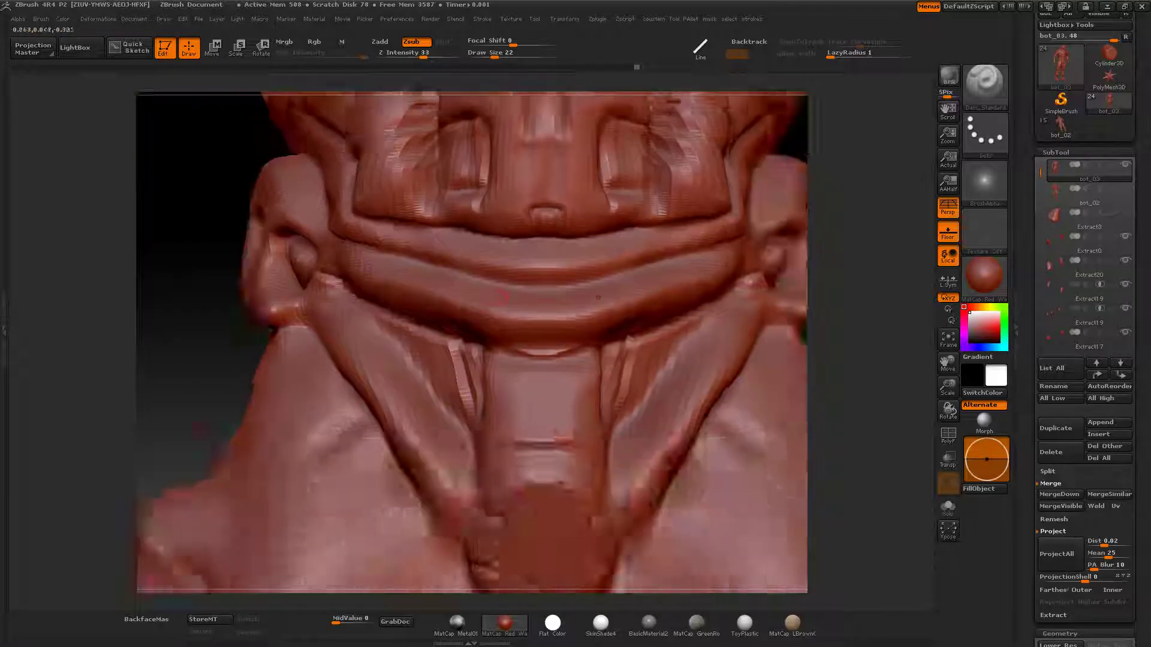
{"action": "key", "text": "s"}
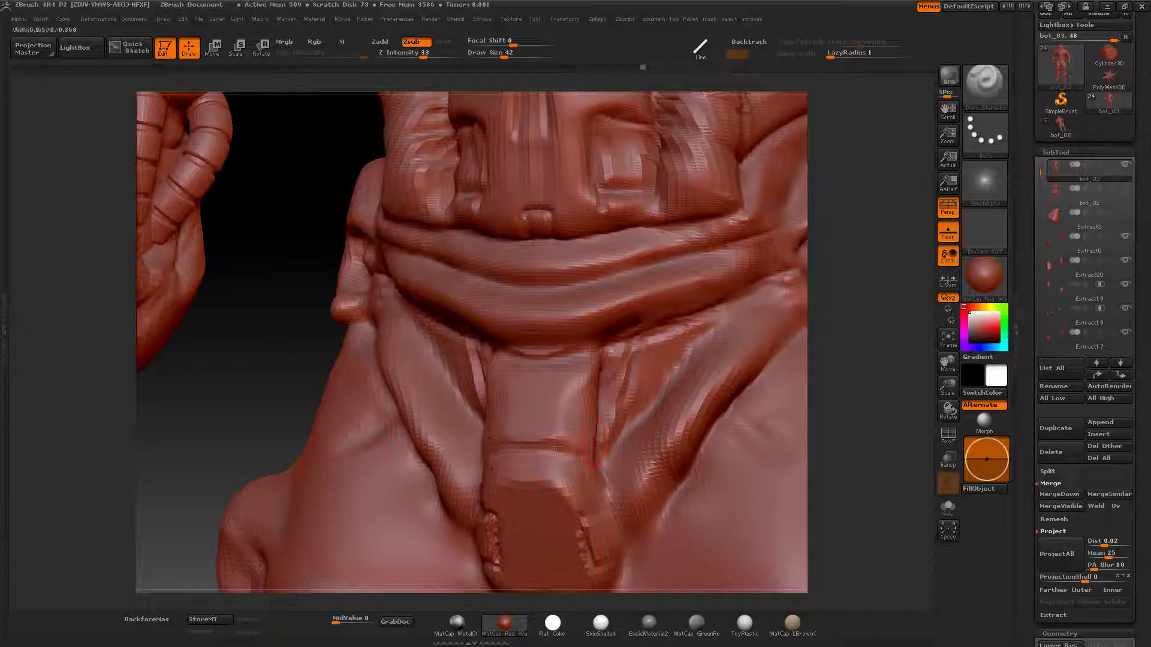
{"action": "left_click_drag", "start_coordinate": [612, 491], "coordinate": [577, 496]}
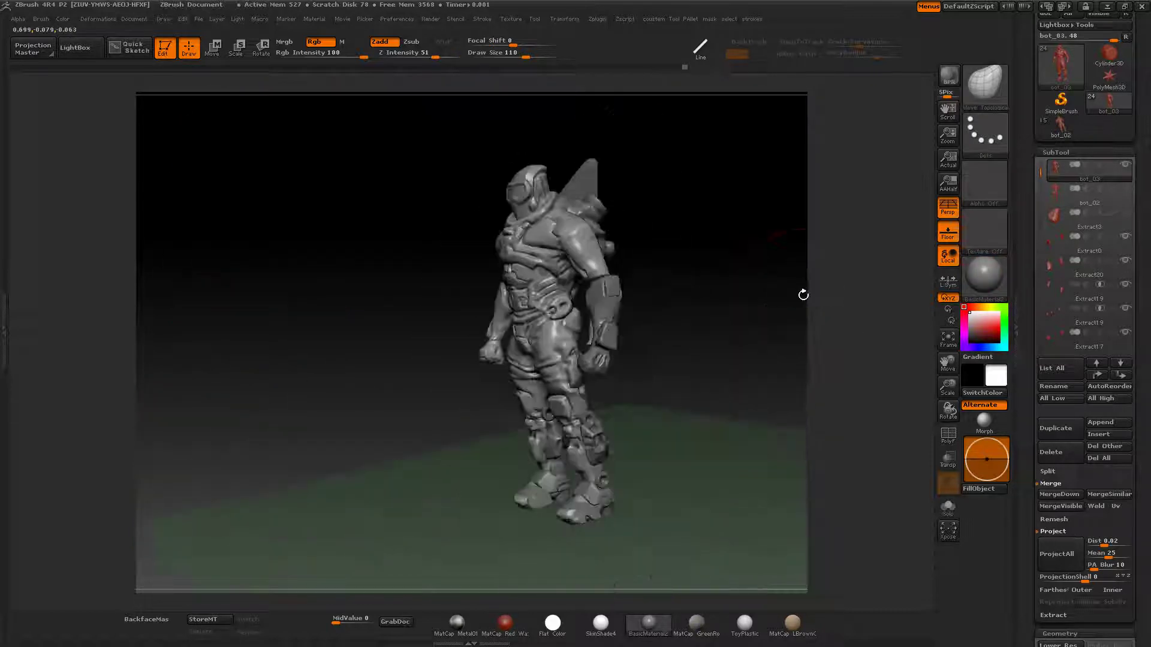
Orbit around the upper back and head to a front view of the helmet
{"action": "left_click_drag", "start_coordinate": [857, 294], "coordinate": [773, 399]}
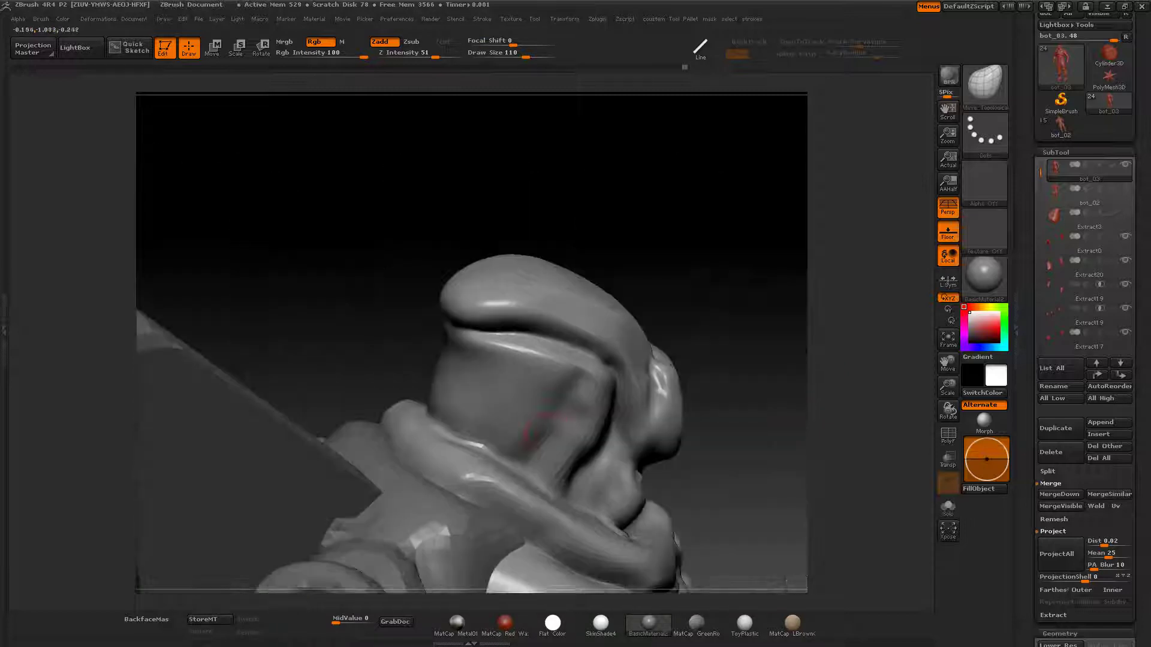
{"action": "left_click_drag", "start_coordinate": [529, 461], "coordinate": [572, 367]}
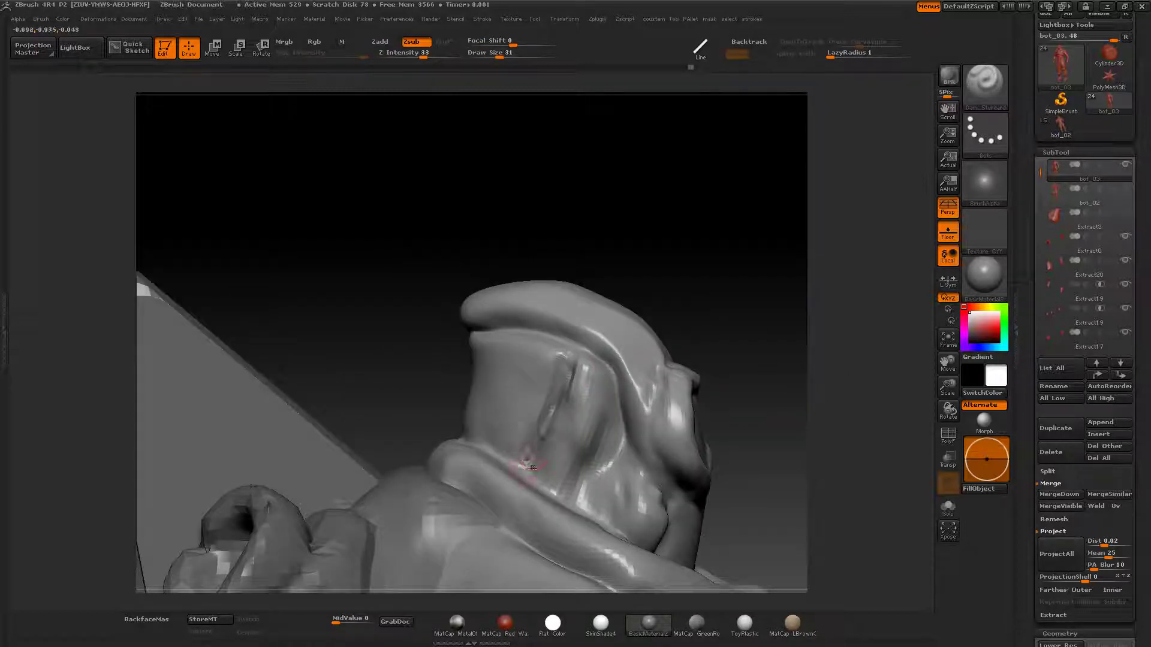
{"action": "left_click_drag", "start_coordinate": [748, 357], "coordinate": [439, 269]}
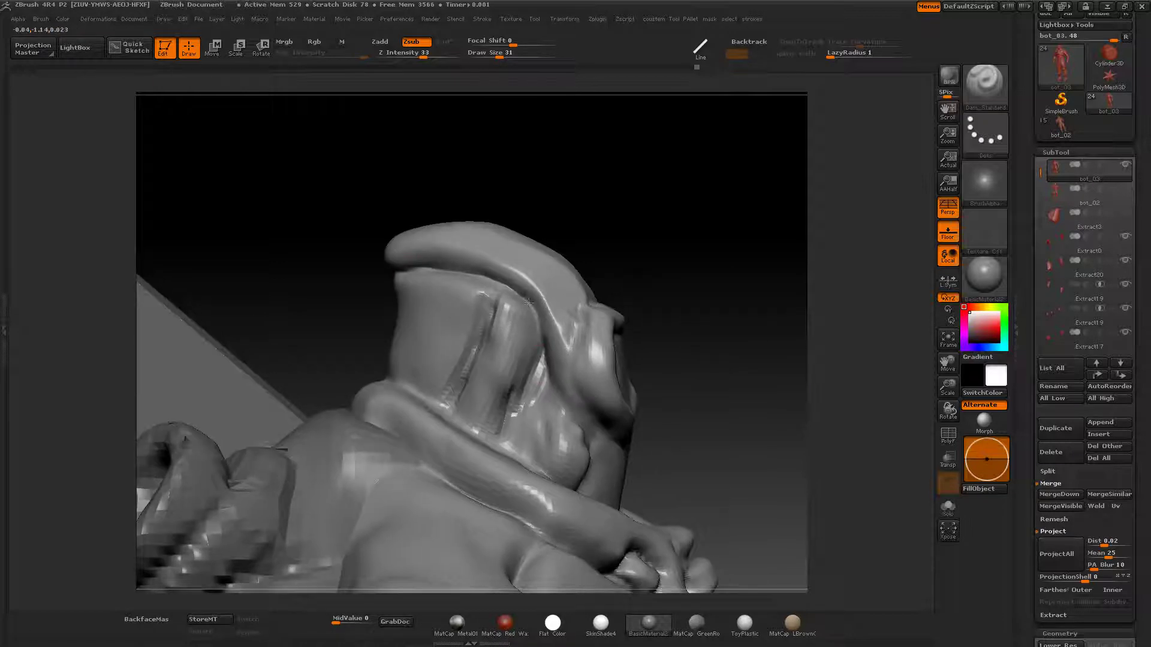
{"action": "left_click_drag", "start_coordinate": [629, 355], "coordinate": [491, 372]}
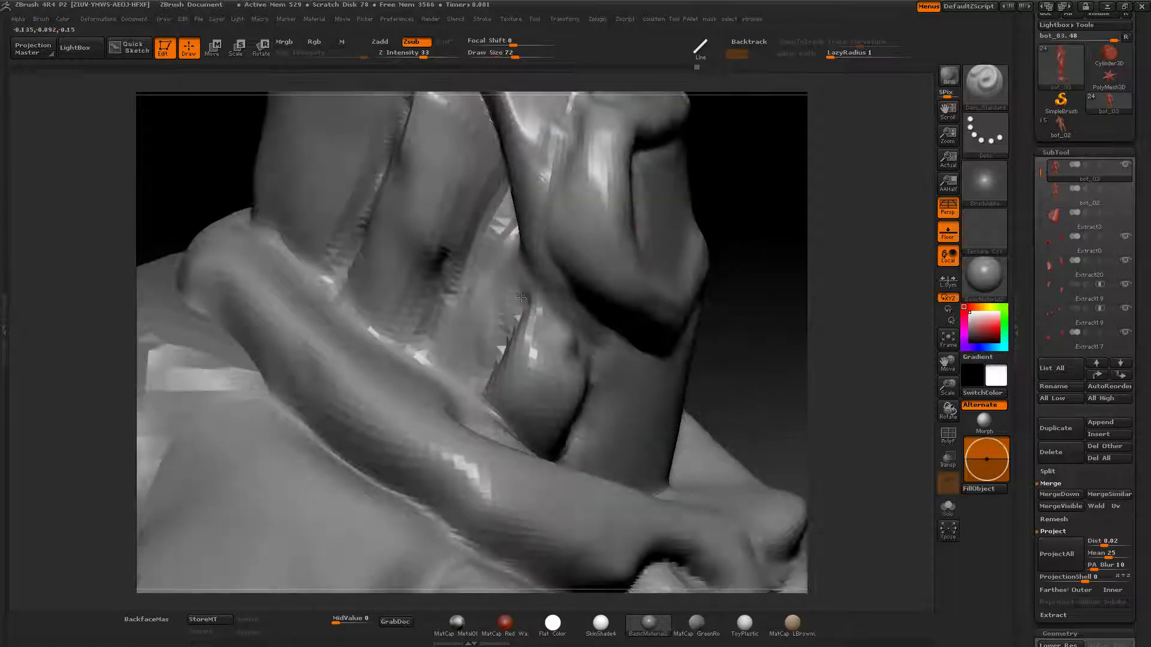
{"action": "mouse_move", "coordinate": [732, 347]}
{"action": "left_mouse_down"}
{"action": "mouse_move", "coordinate": [597, 369]}
{"action": "mouse_move", "coordinate": [573, 461]}
{"action": "left_mouse_up"}
{"action": "mouse_move", "coordinate": [665, 426]}
{"action": "left_mouse_down"}
{"action": "mouse_move", "coordinate": [420, 300]}
{"action": "mouse_move", "coordinate": [676, 182]}
{"action": "mouse_move", "coordinate": [449, 397]}
{"action": "mouse_move", "coordinate": [514, 294]}
{"action": "left_mouse_up"}
{"action": "mouse_move", "coordinate": [827, 251]}
{"action": "left_mouse_down"}
{"action": "mouse_move", "coordinate": [815, 228]}
{"action": "mouse_move", "coordinate": [825, 239]}
{"action": "mouse_move", "coordinate": [803, 258]}
{"action": "left_mouse_up"}
Deepen the crease under the visor rim, then hPolish both rims at size 39
{"action": "left_click_drag", "start_coordinate": [467, 309], "coordinate": [653, 297]}
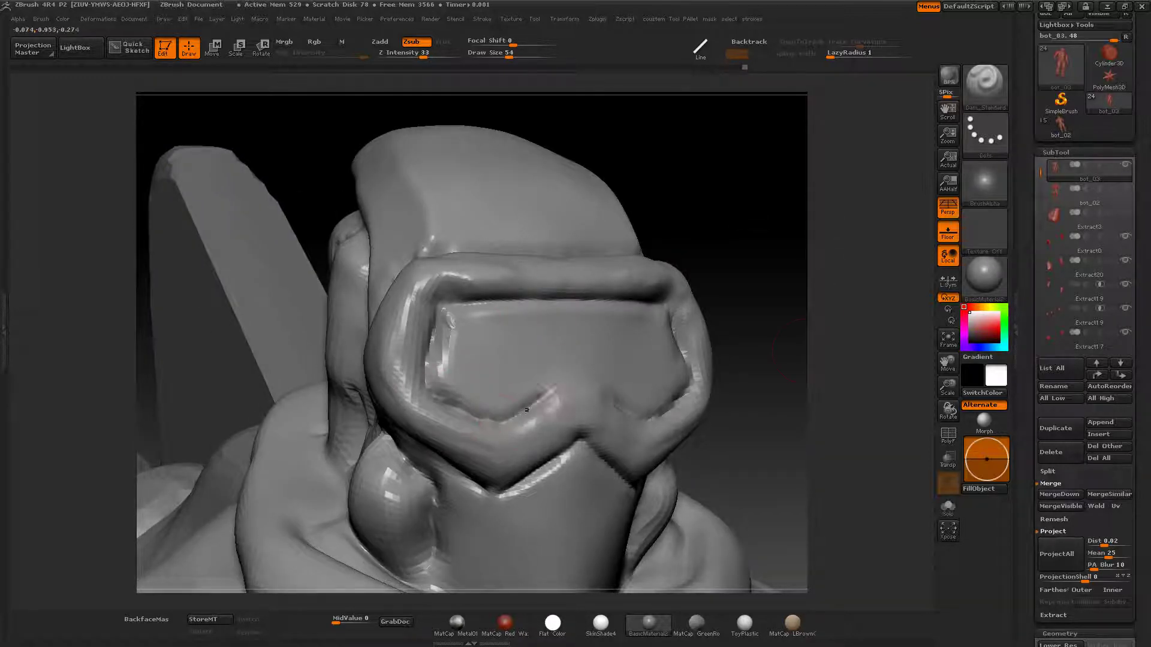
{"action": "mouse_move", "coordinate": [837, 347]}
{"action": "left_mouse_down", "text": "alt"}
{"action": "mouse_move", "coordinate": [795, 256]}
{"action": "mouse_move", "coordinate": [815, 276]}
{"action": "left_mouse_up", "text": "alt"}
{"action": "key", "text": "b"}
{"action": "key", "text": "h"}
{"action": "key", "text": "p"}
{"action": "key", "text": "bracketleft"}
{"action": "left_click_drag", "start_coordinate": [507, 258], "coordinate": [462, 253]}
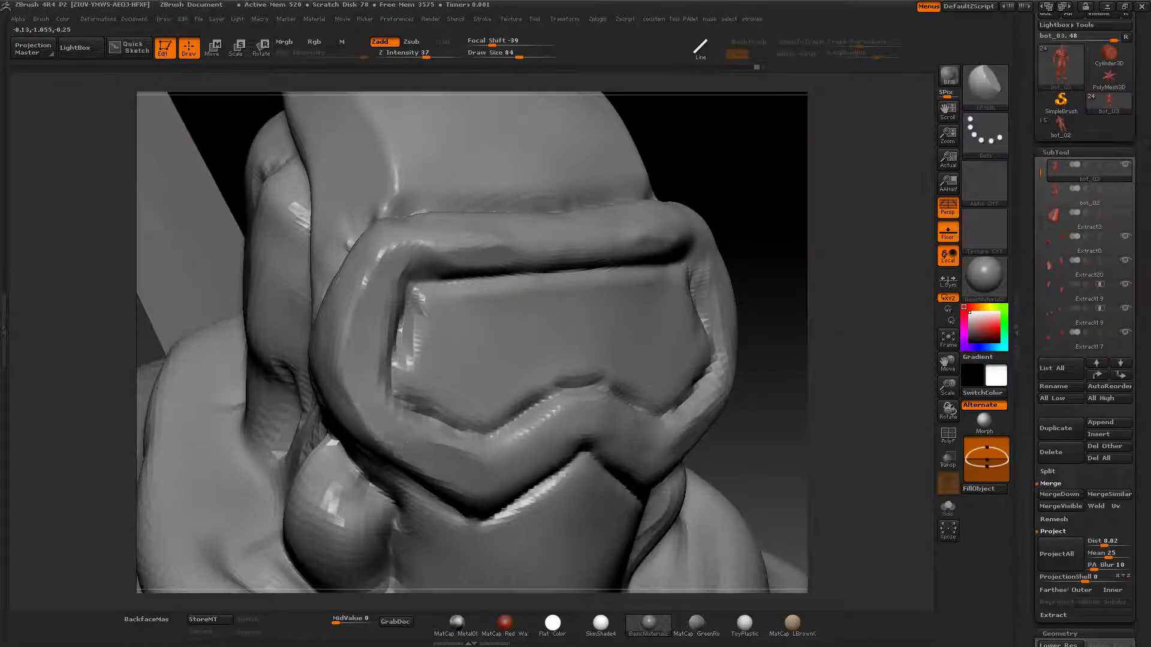
{"action": "left_click_drag", "start_coordinate": [498, 459], "coordinate": [575, 438]}
Build up the visor rim down to the V-shaped centre, plus the sides and brow crease
{"action": "mouse_move", "coordinate": [749, 180]}
{"action": "left_mouse_down"}
{"action": "mouse_move", "coordinate": [813, 325]}
{"action": "mouse_move", "coordinate": [497, 315]}
{"action": "left_mouse_up"}
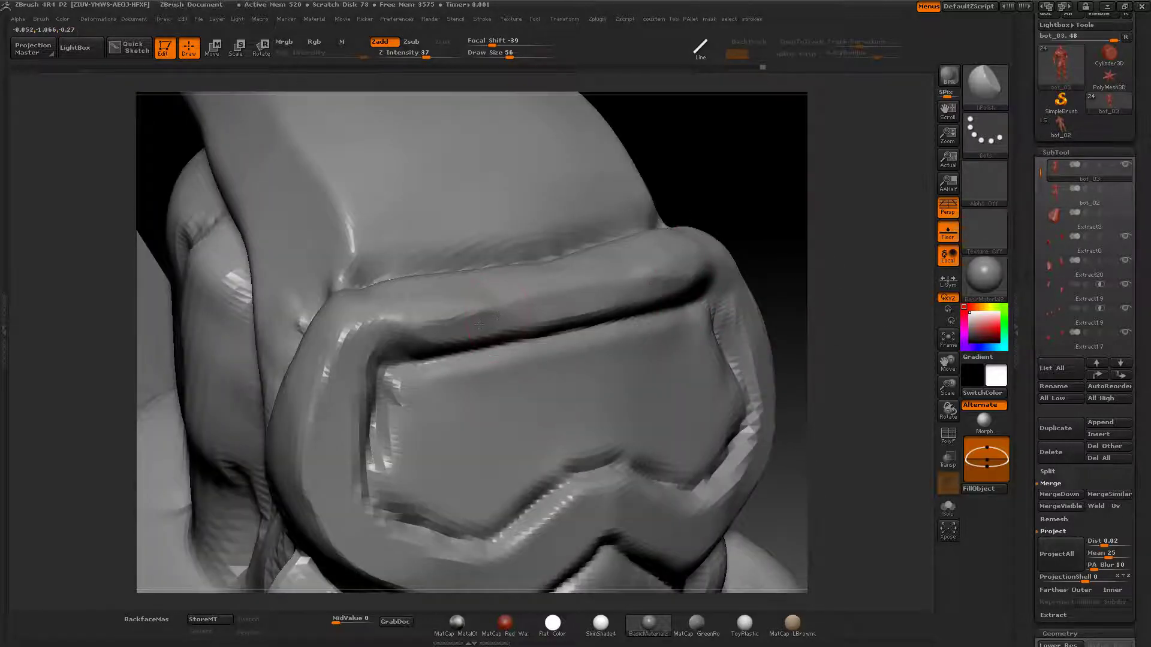
{"action": "left_click_drag", "start_coordinate": [737, 246], "coordinate": [483, 259]}
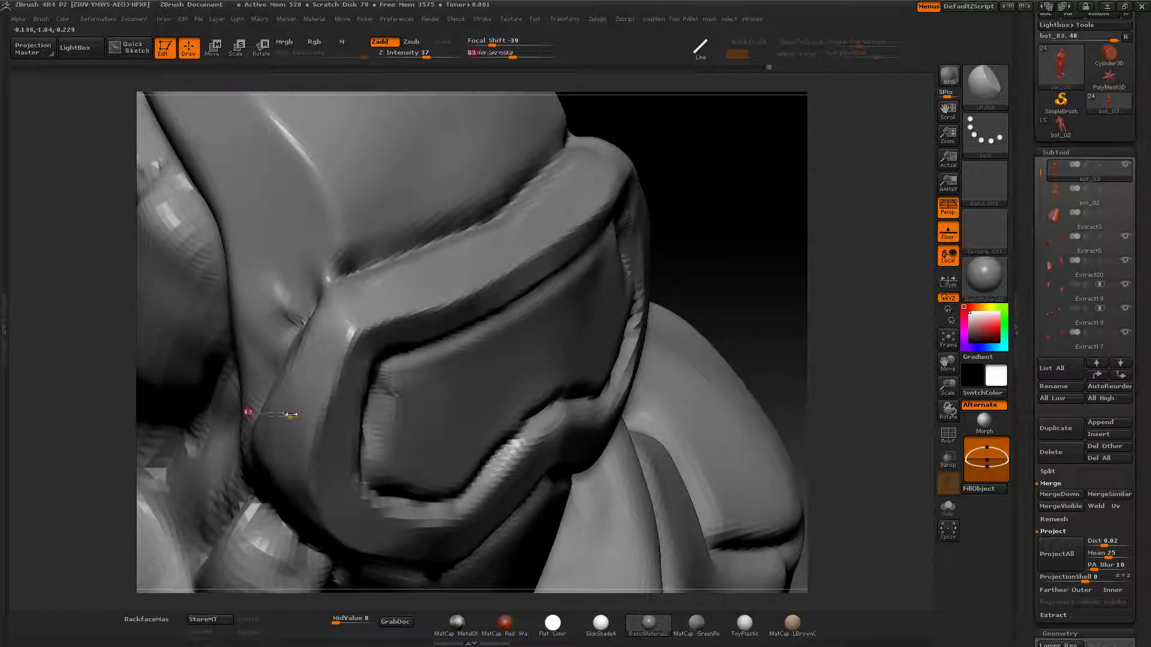
{"action": "mouse_move", "coordinate": [749, 180]}
{"action": "left_mouse_down"}
{"action": "mouse_move", "coordinate": [720, 327]}
{"action": "mouse_move", "coordinate": [783, 239]}
{"action": "left_mouse_up"}
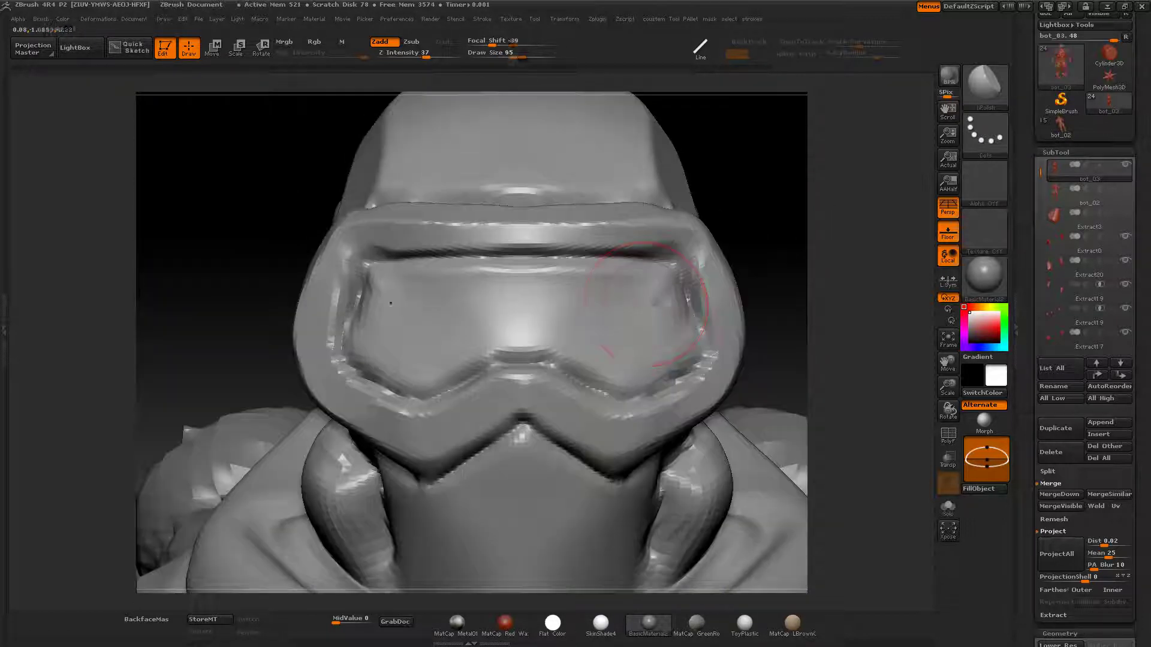
{"action": "mouse_move", "coordinate": [685, 242]}
{"action": "left_mouse_down"}
{"action": "mouse_move", "coordinate": [689, 324]}
{"action": "mouse_move", "coordinate": [626, 390]}
{"action": "mouse_move", "coordinate": [495, 360]}
{"action": "left_mouse_up"}
{"action": "left_click_drag", "start_coordinate": [773, 149], "coordinate": [659, 179]}
{"action": "mouse_move", "coordinate": [835, 283]}
{"action": "left_mouse_down"}
{"action": "mouse_move", "coordinate": [458, 390]}
{"action": "mouse_move", "coordinate": [521, 366]}
{"action": "left_mouse_up"}
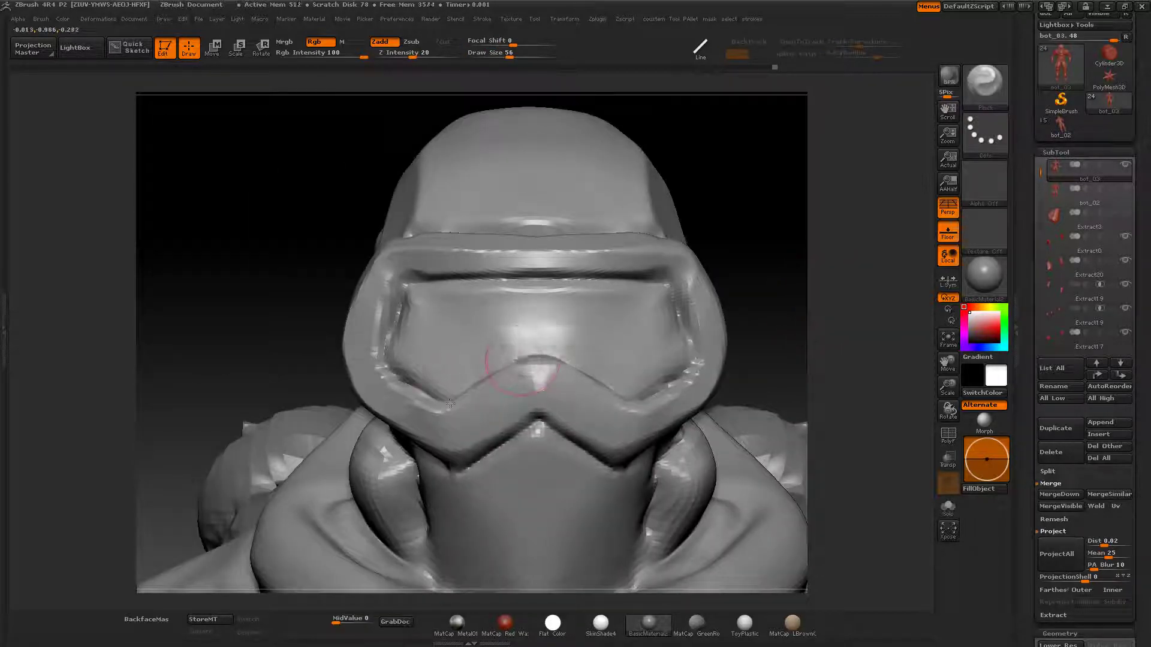
{"action": "mouse_move", "coordinate": [429, 403]}
{"action": "left_mouse_down"}
{"action": "mouse_move", "coordinate": [393, 348]}
{"action": "mouse_move", "coordinate": [398, 281]}
{"action": "mouse_move", "coordinate": [599, 264]}
{"action": "mouse_move", "coordinate": [456, 276]}
{"action": "mouse_move", "coordinate": [389, 312]}
{"action": "left_mouse_up"}
Switch to the Pinch brush at size 45 for sharpening the visor edges
{"action": "key", "text": "b"}
{"action": "key", "text": "p"}
{"action": "key", "text": "i"}
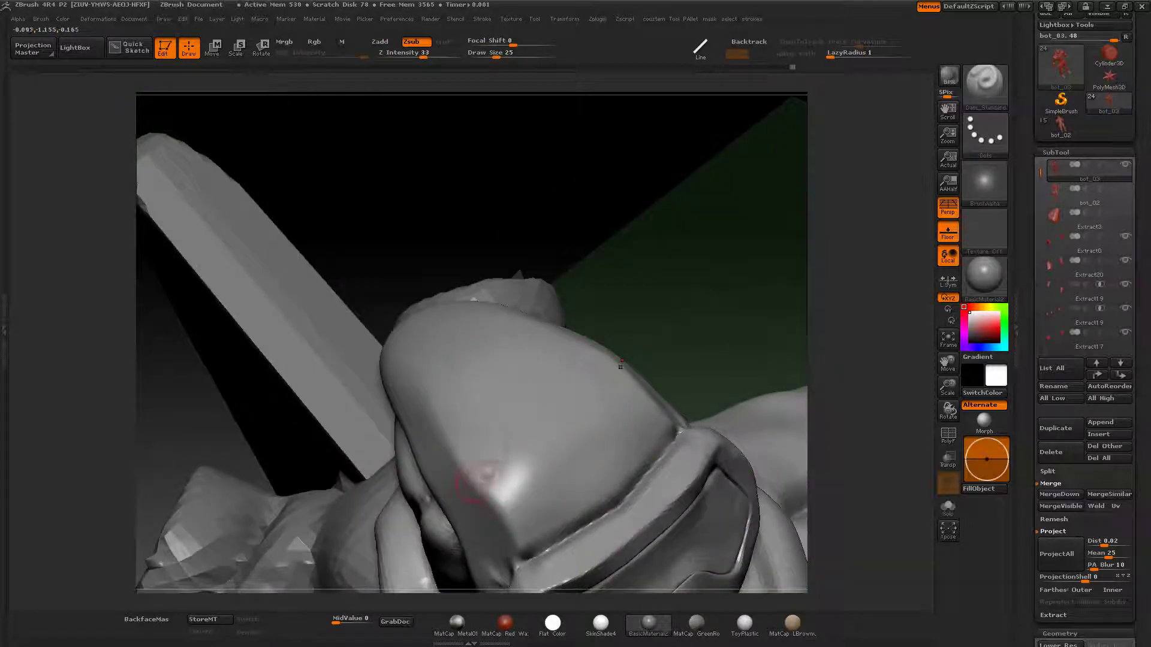
{"action": "left_click_drag", "start_coordinate": [702, 211], "coordinate": [510, 451]}
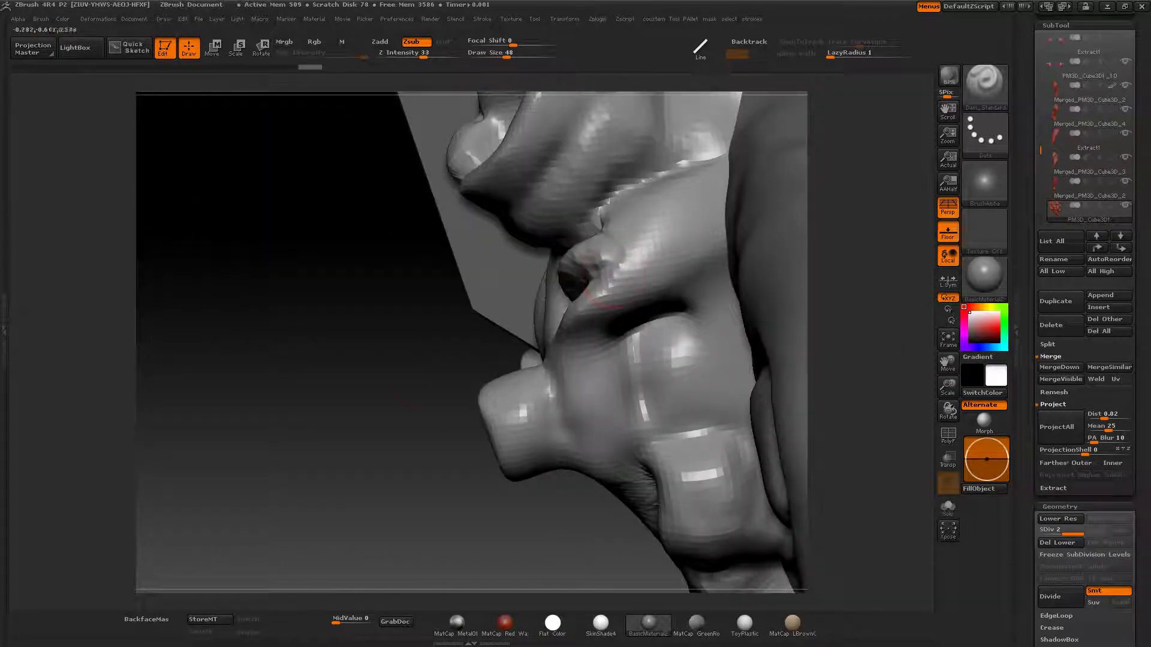
{"action": "left_click_drag", "start_coordinate": [609, 257], "coordinate": [853, 155]}
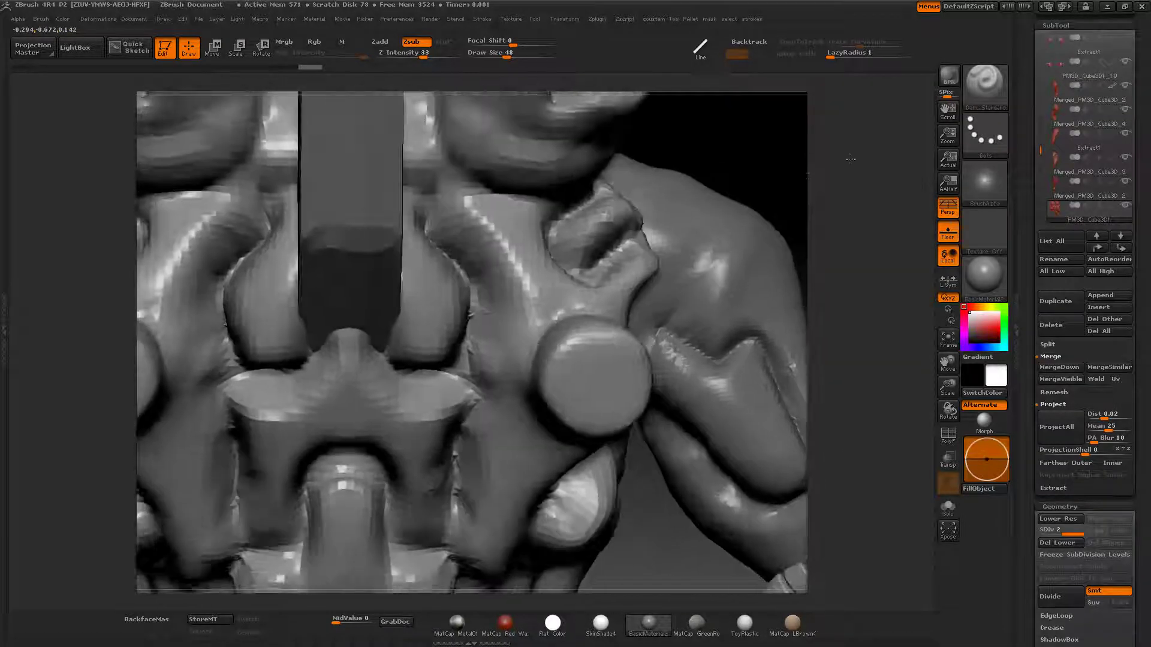